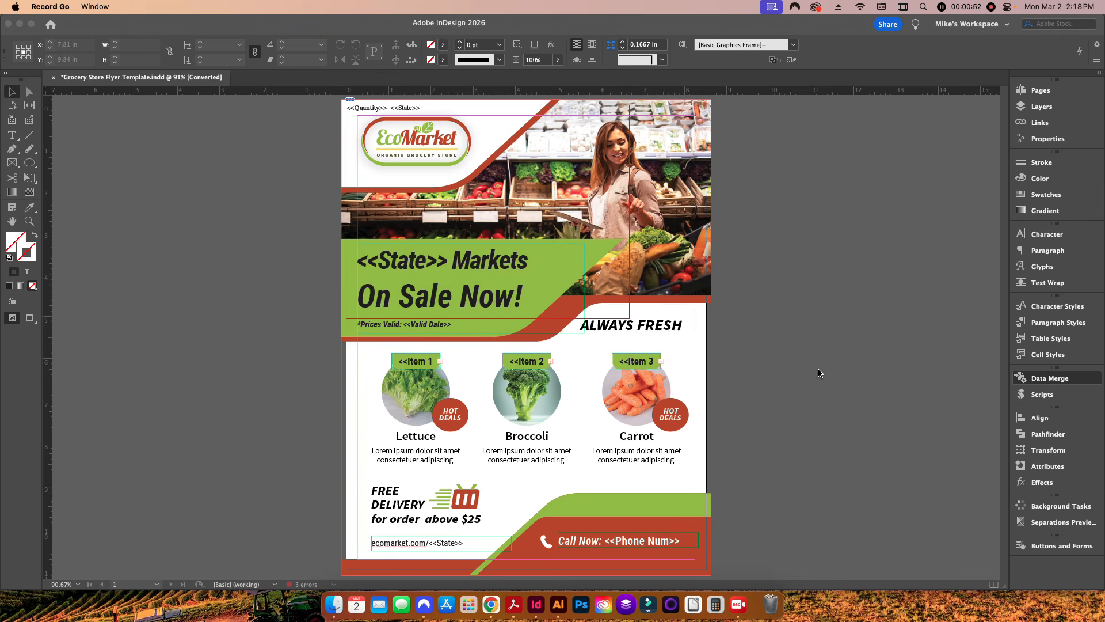
Check the file formats available for exporting the flyer template and cancel the export
left_click(248, 221)
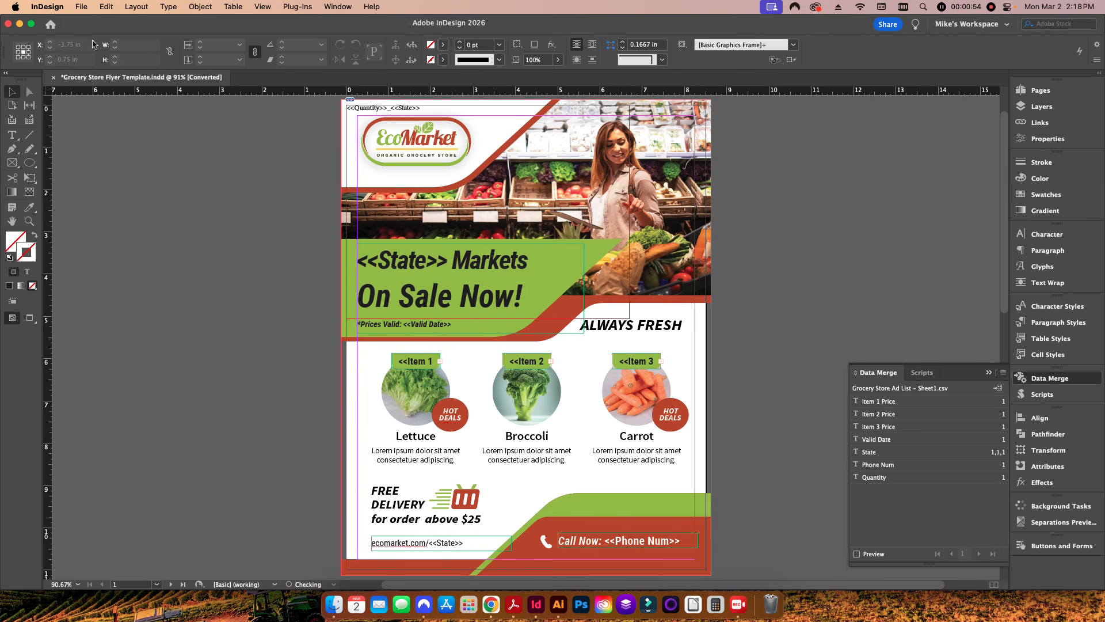
left_click(80, 7)
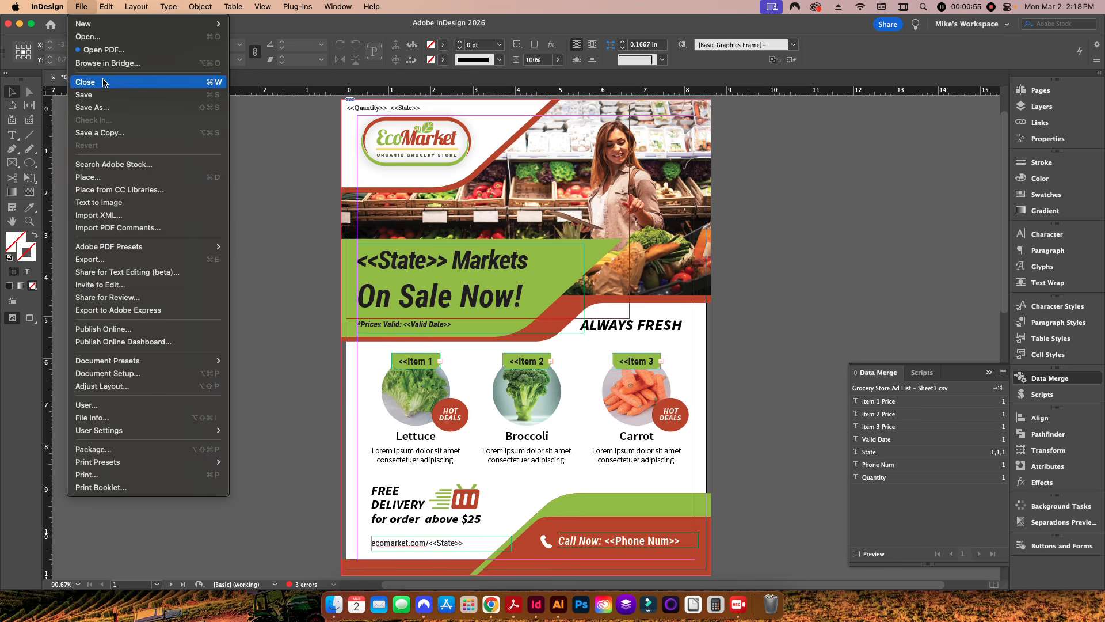
left_click(132, 259)
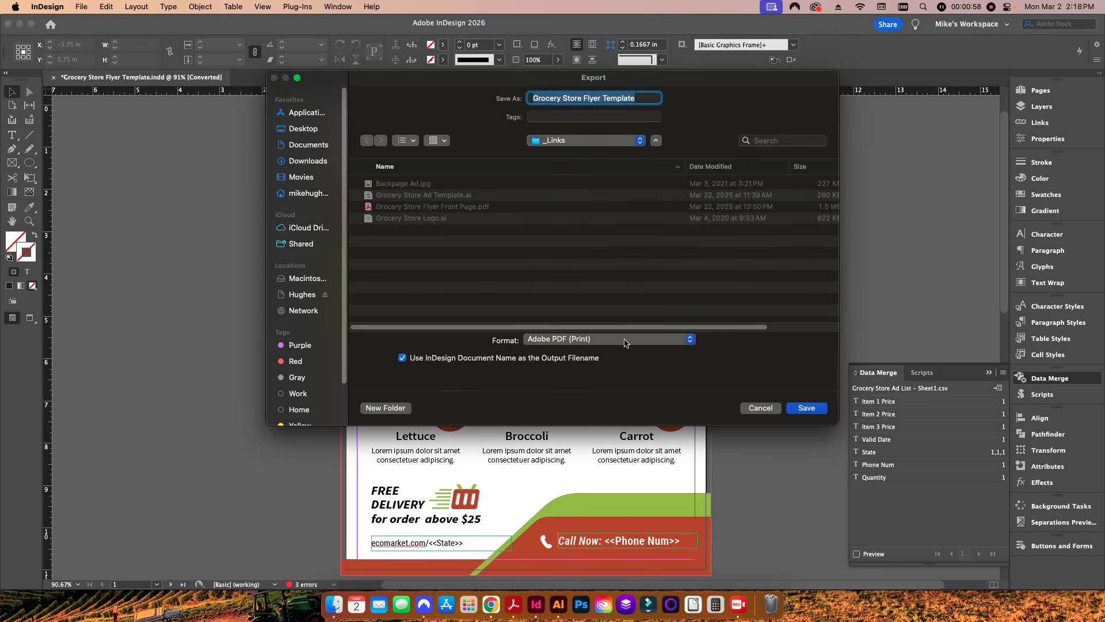
left_click(628, 340)
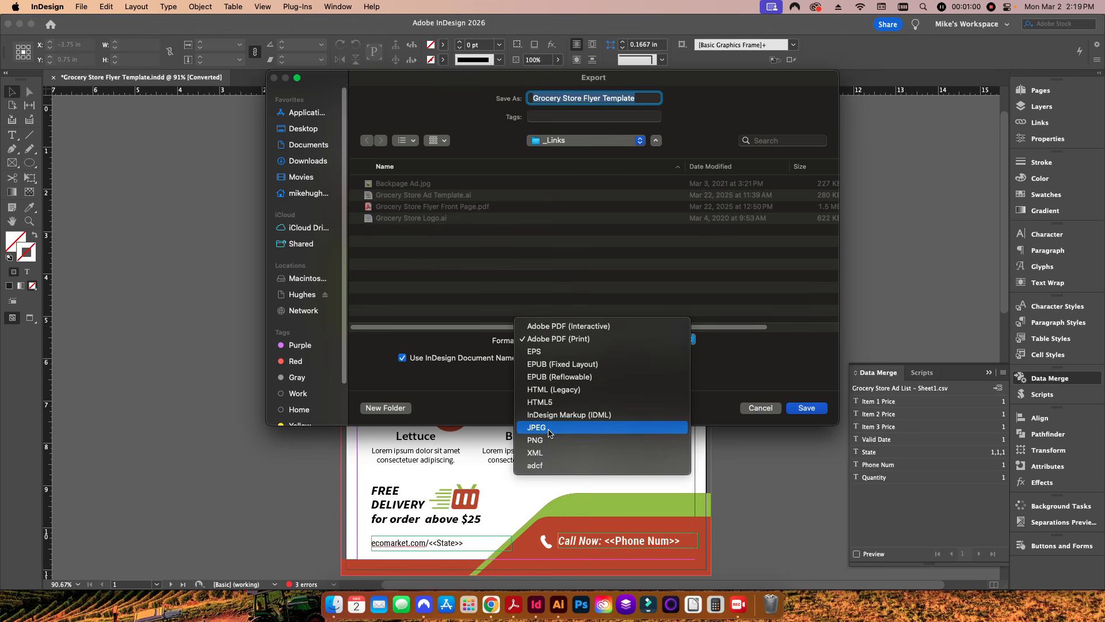
key("Escape")
left_click(761, 407)
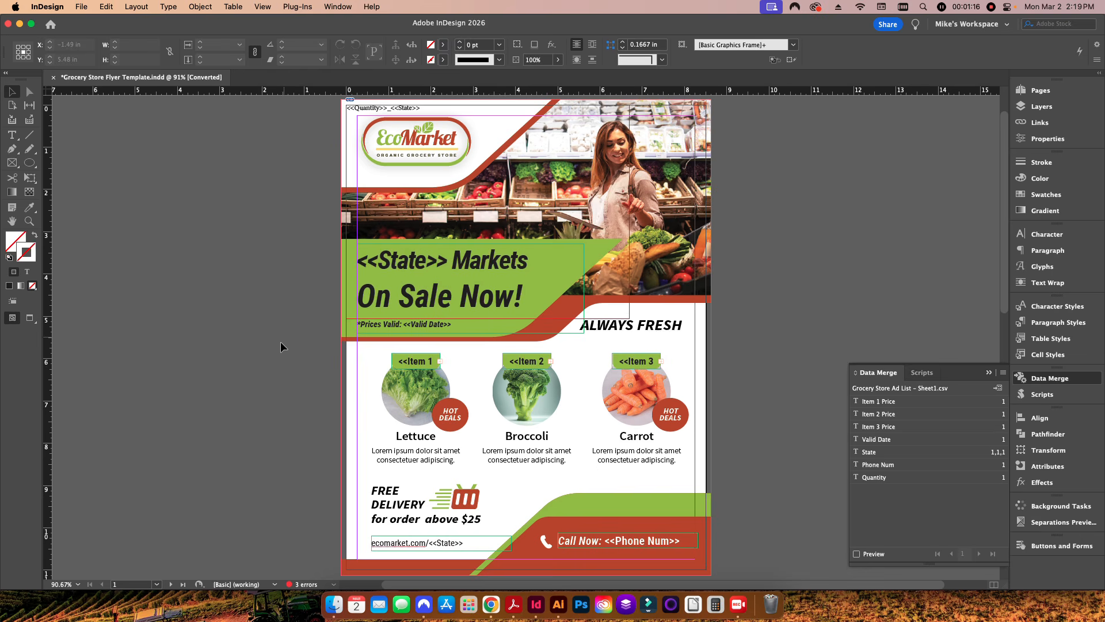
Create a merged document from the flyer template using all records, with a single record per document page
left_click(170, 584)
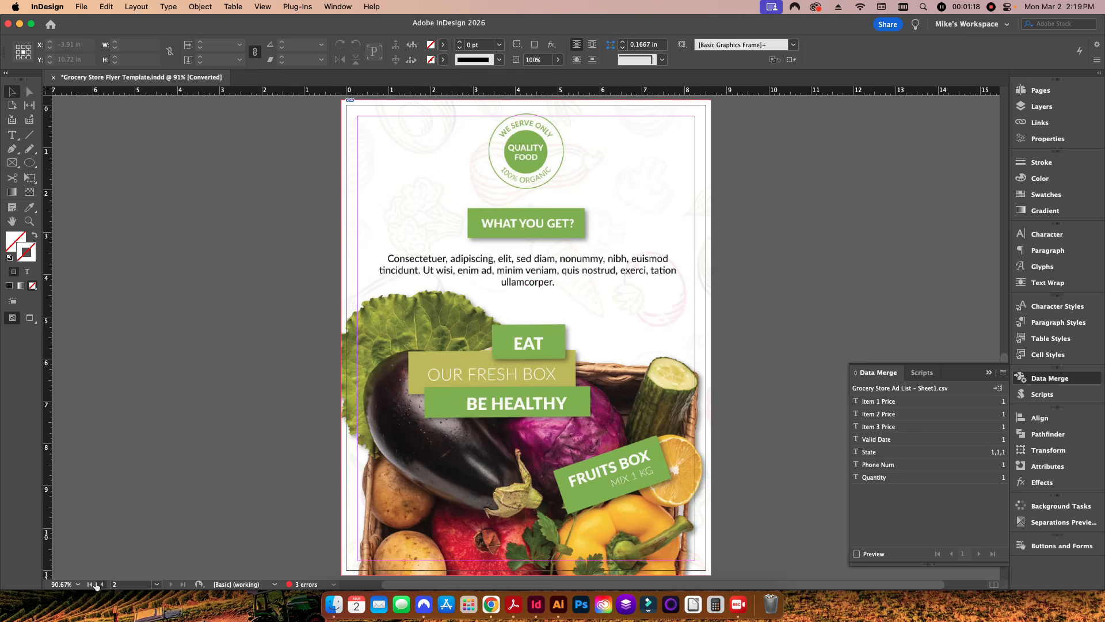
left_click(101, 584)
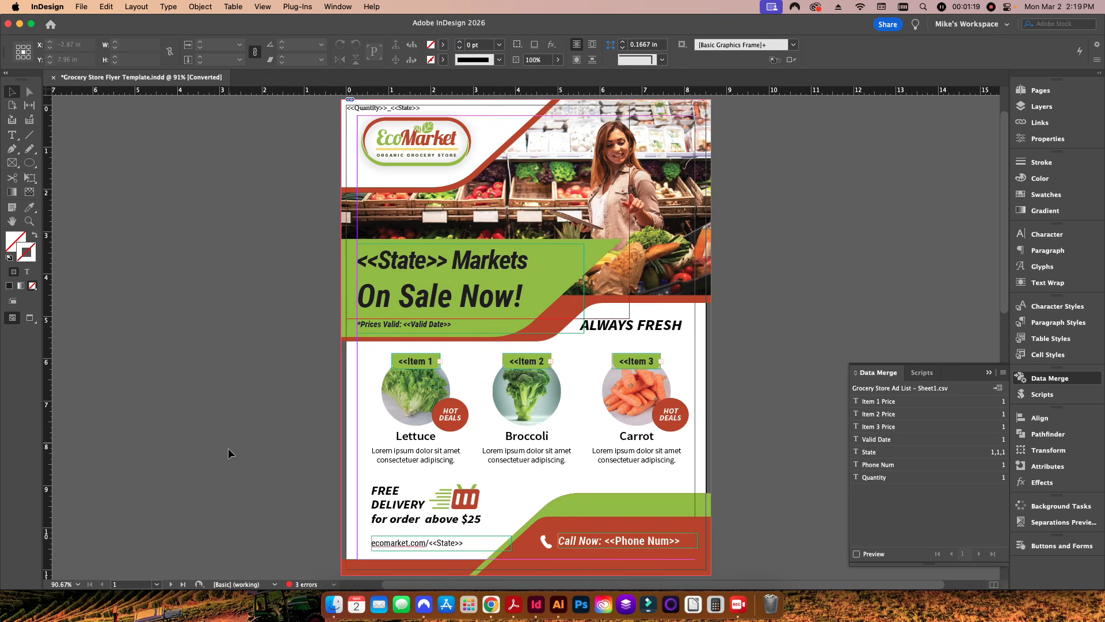
left_click(997, 387)
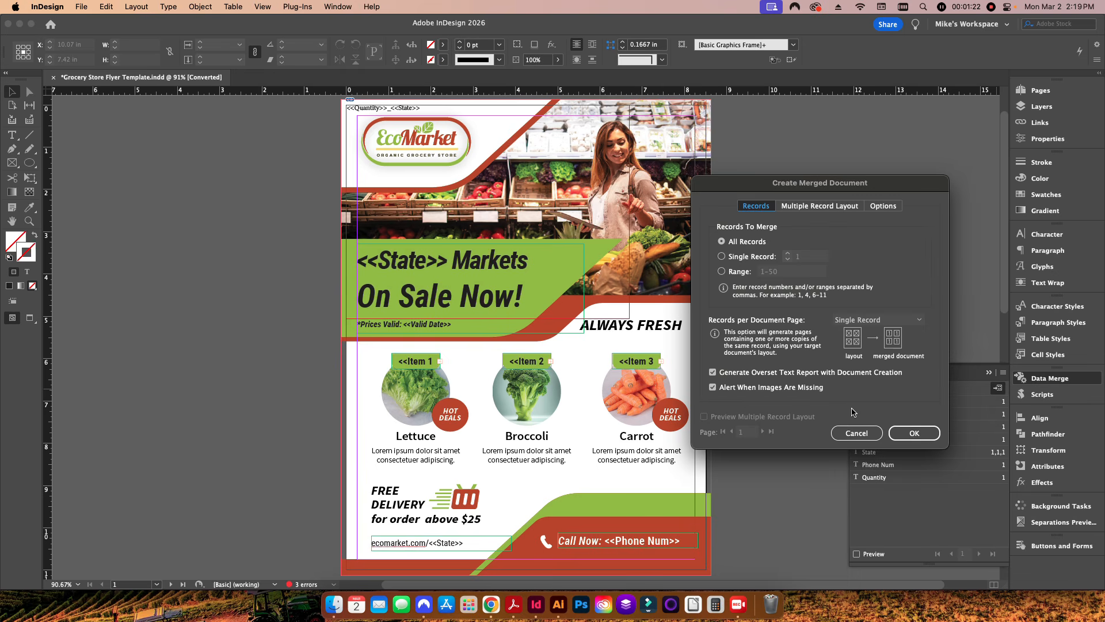
left_click(914, 433)
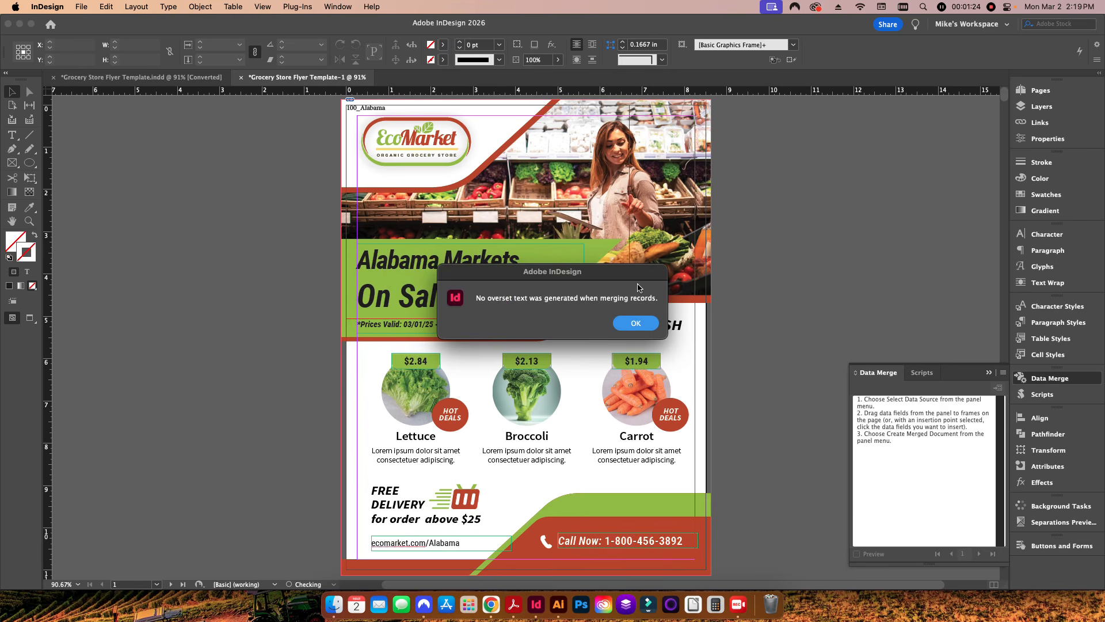
key("Return")
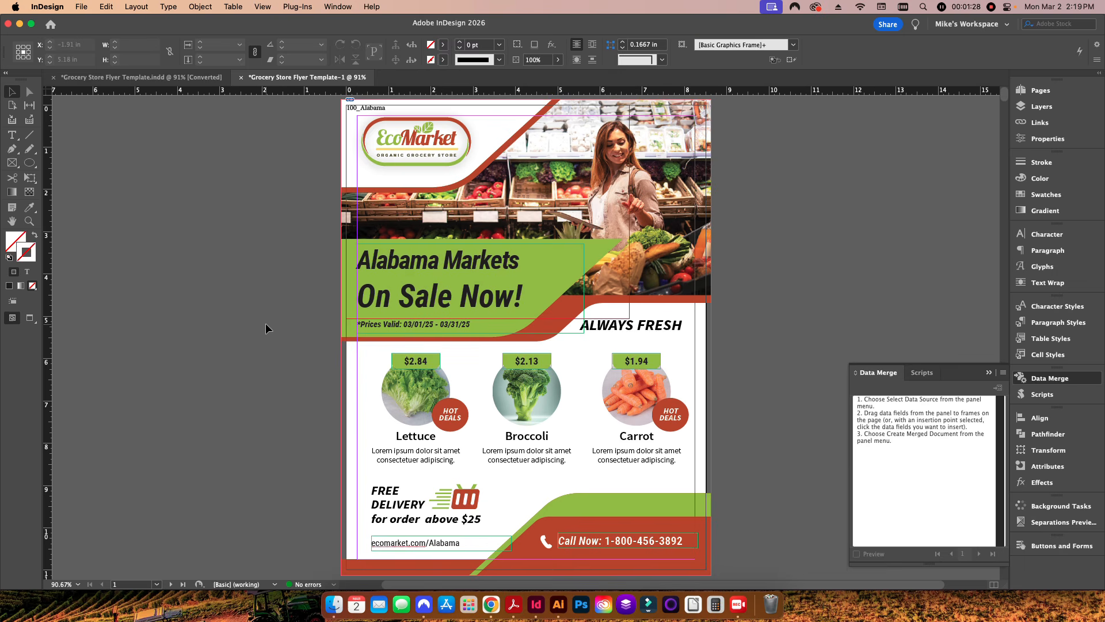
Check the merged document's page list down to its last page
left_click(156, 585)
scroll(136, 510, "down", 5)
scroll(136, 511, "down", 7)
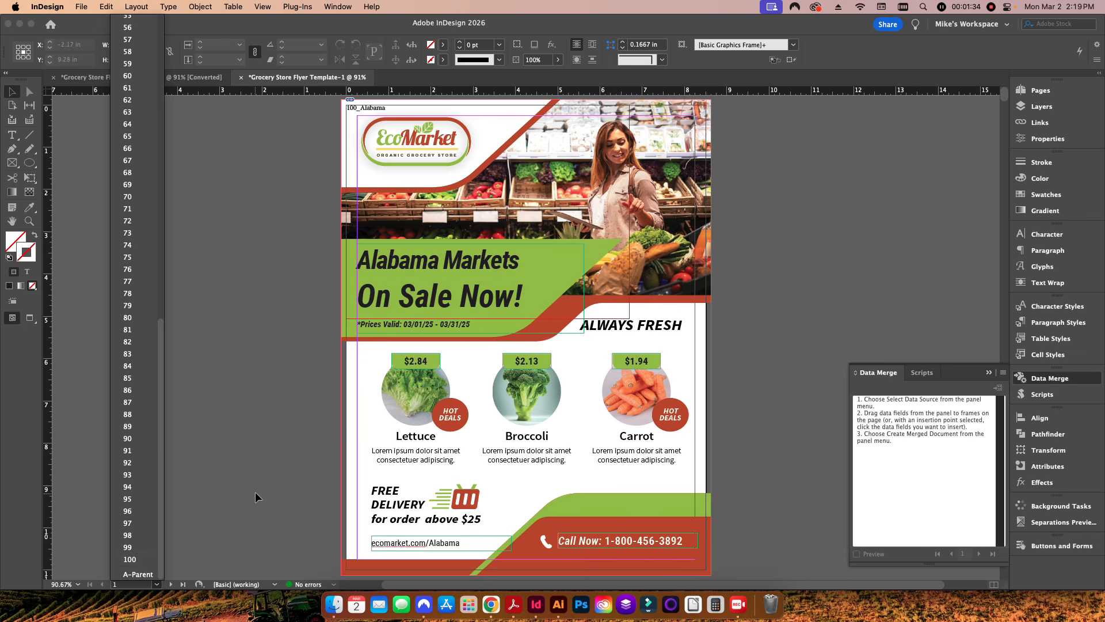
left_click(299, 431)
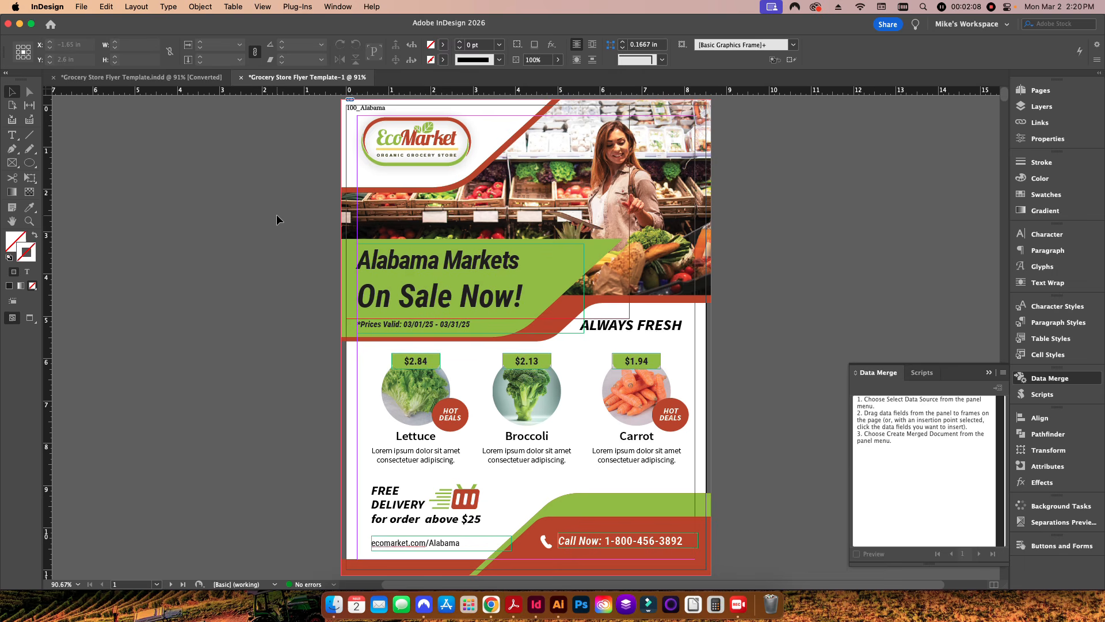
Switch to Finder and look through the state flyer PDFs in the Locations folder
key("super+h")
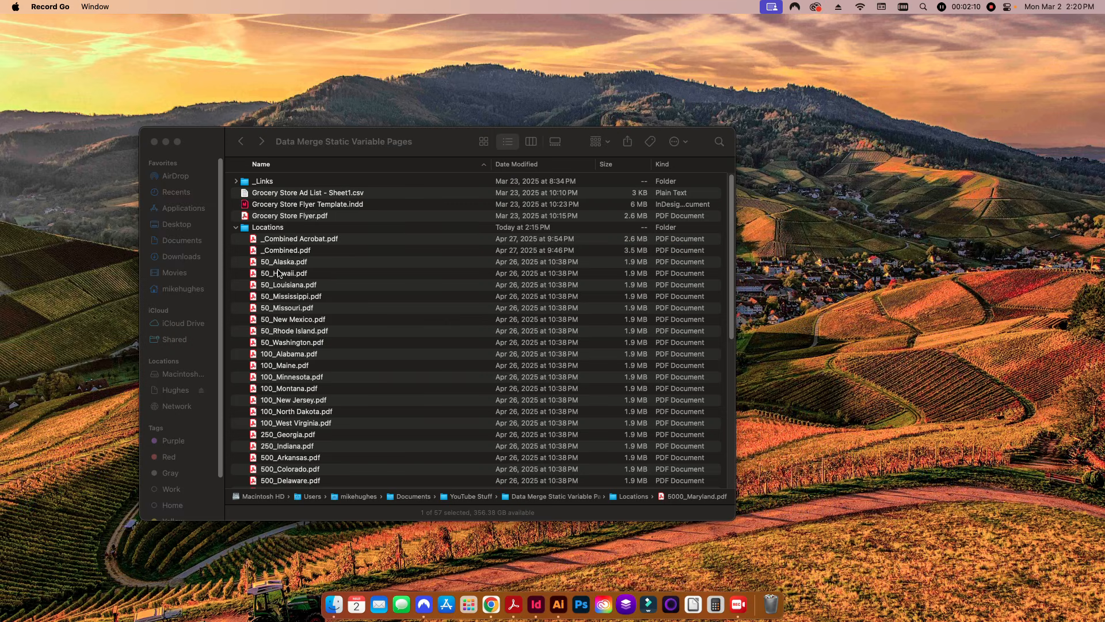
left_click(353, 275)
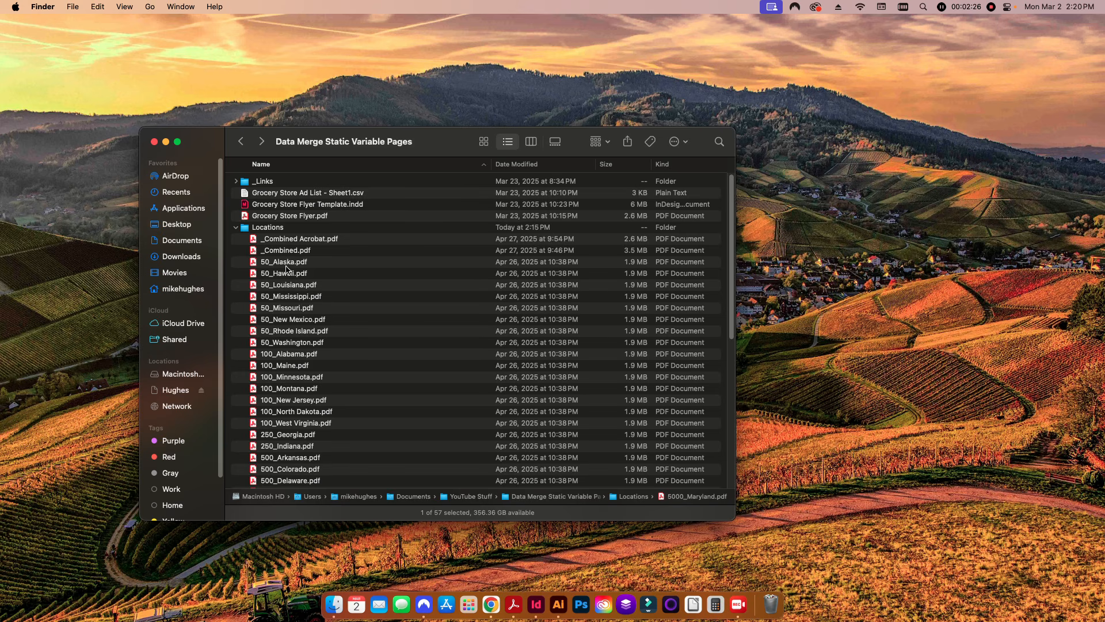
scroll(294, 333, "down", 10)
left_click(279, 441)
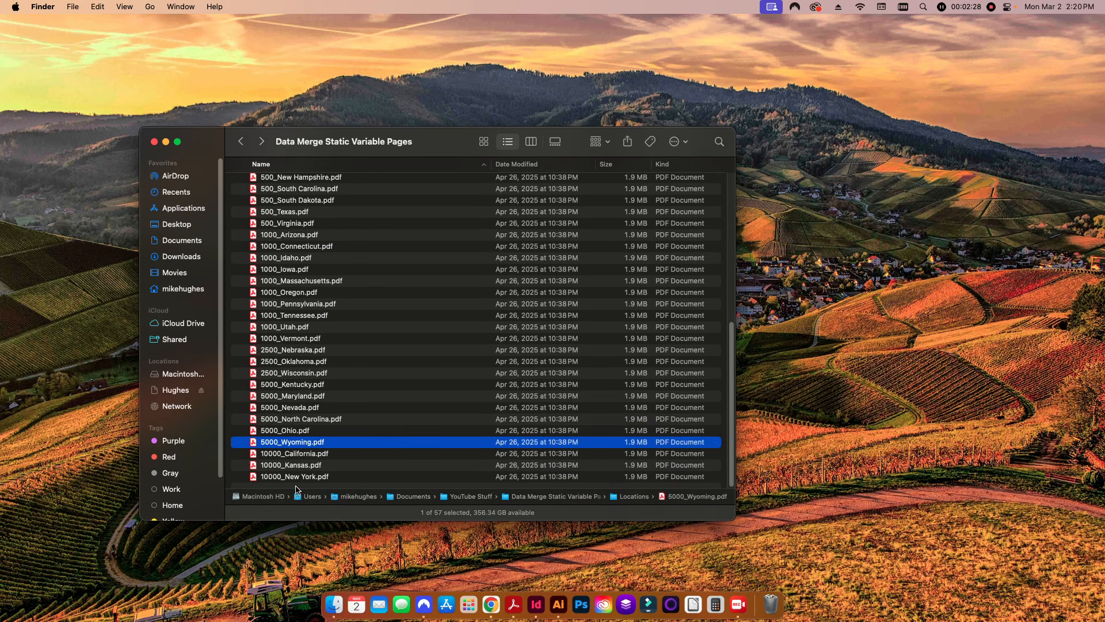
left_click(294, 475)
scroll(299, 405, "up", 10)
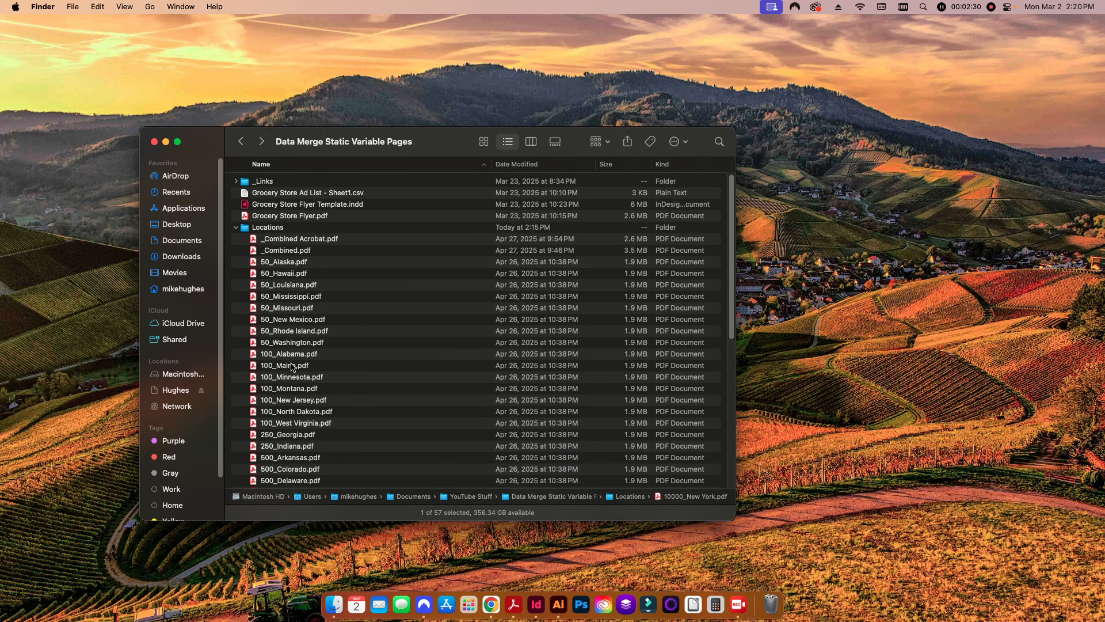
Open 50_Alaska.pdf in Acrobat and export it as PNG images to the Locations folder under the name 50_Alaska
left_click(290, 264)
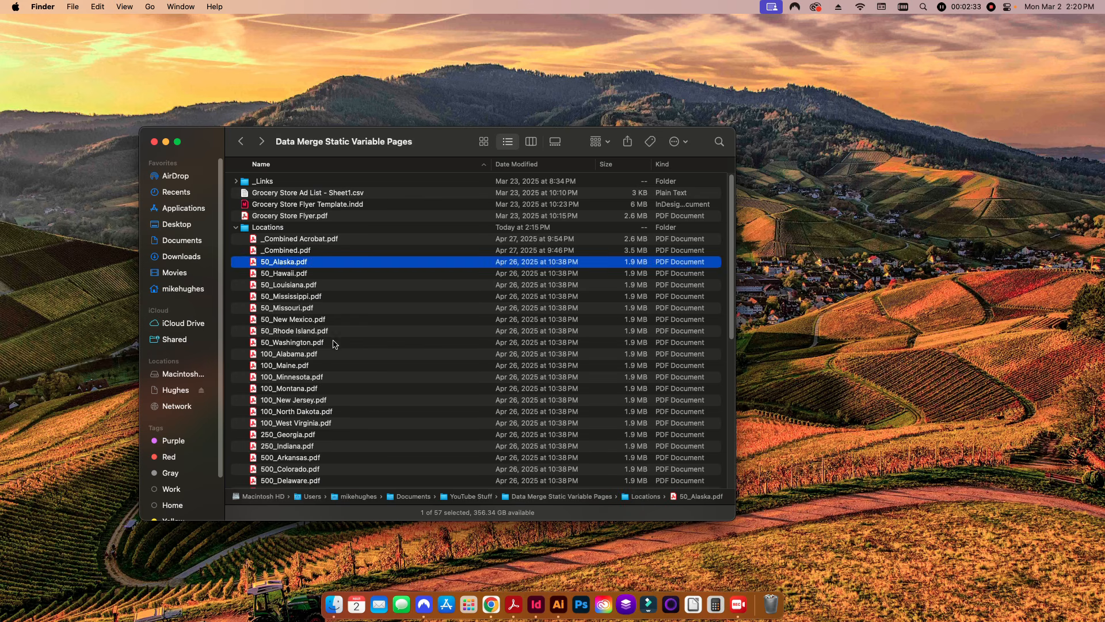
double_click(300, 262)
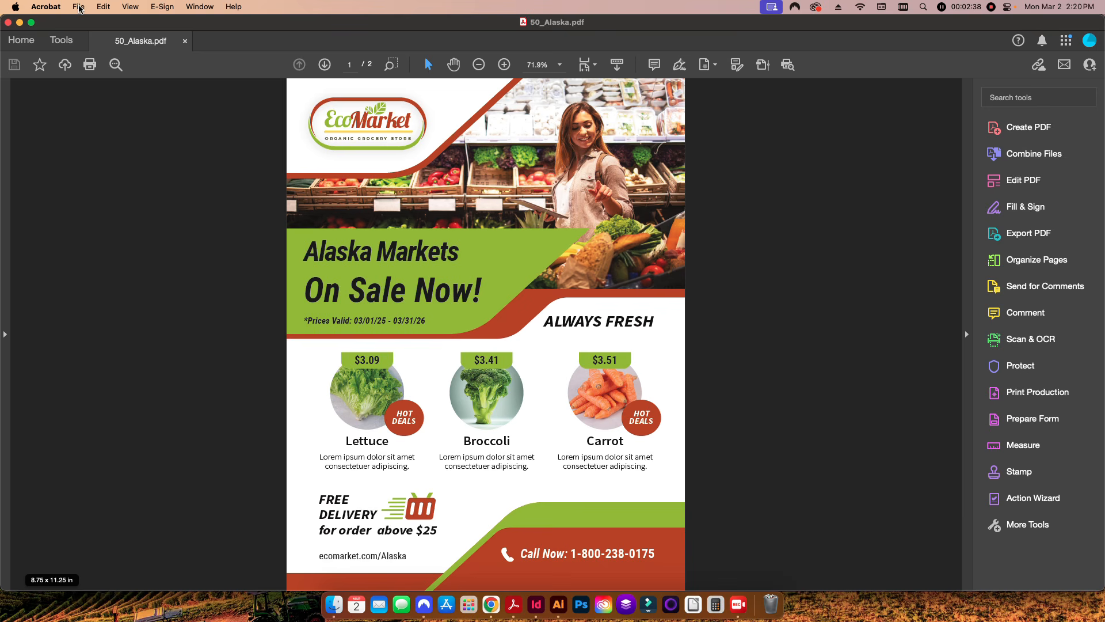
left_click(79, 6)
mouse_move(123, 137)
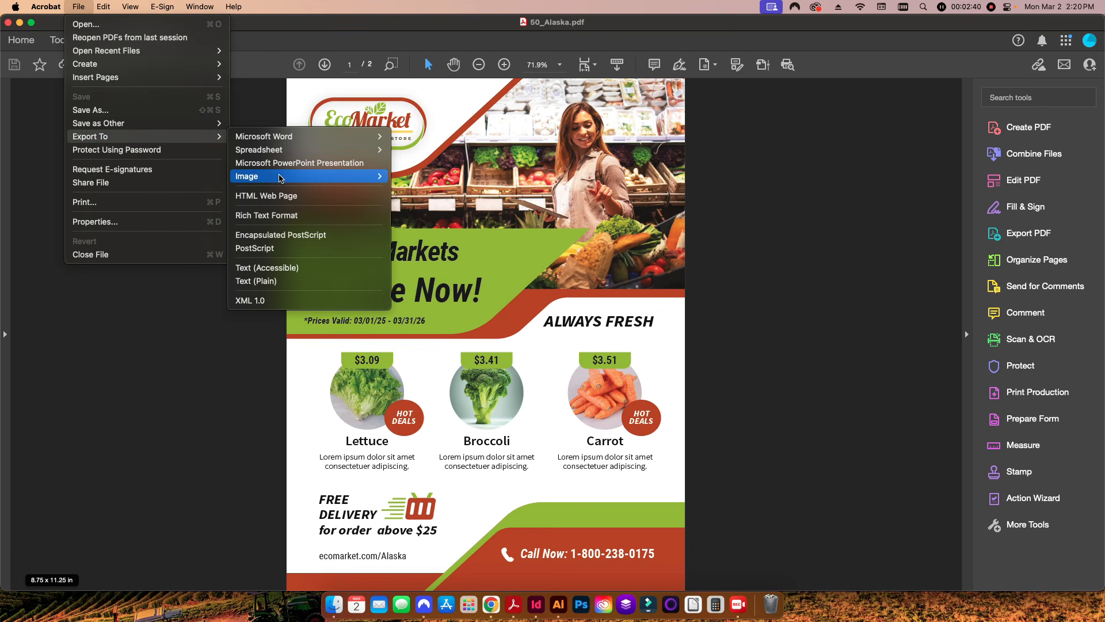
mouse_move(279, 179)
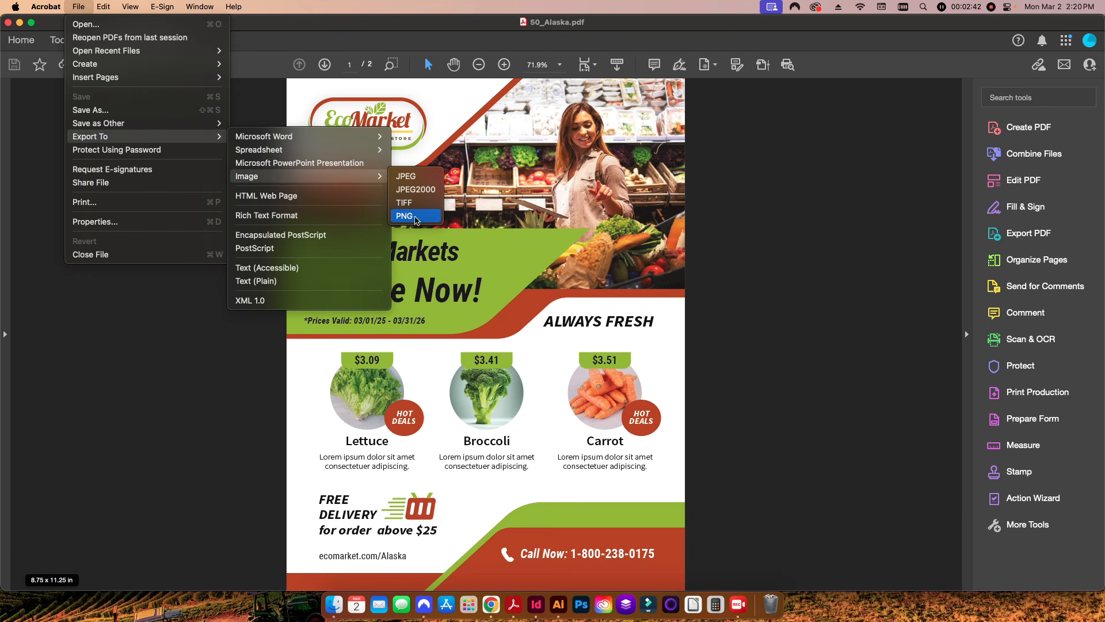
left_click(415, 216)
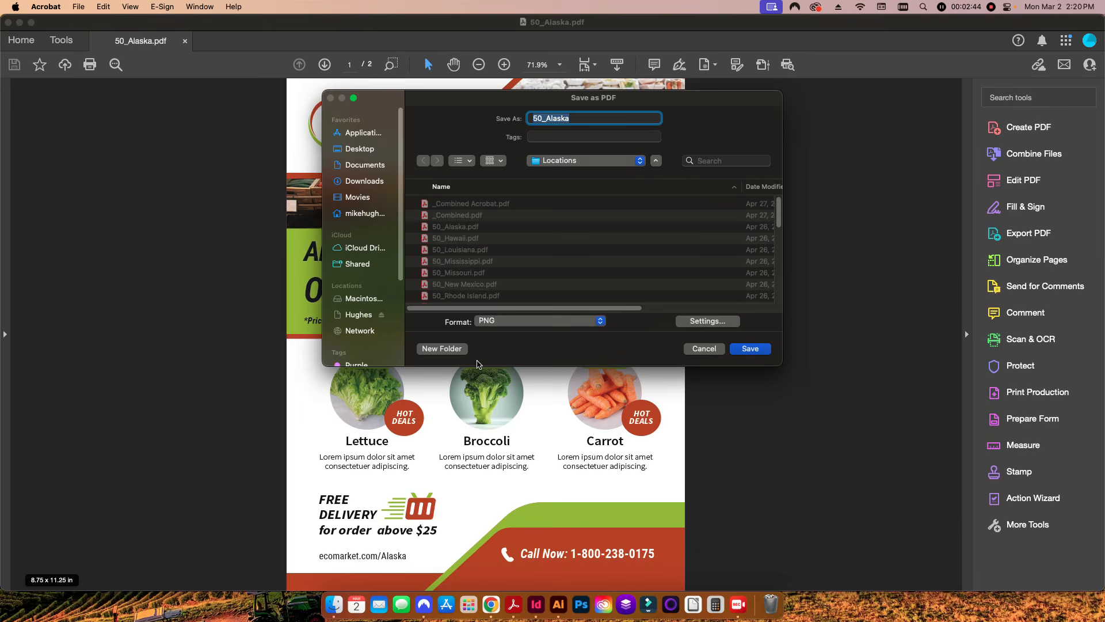
left_click(753, 349)
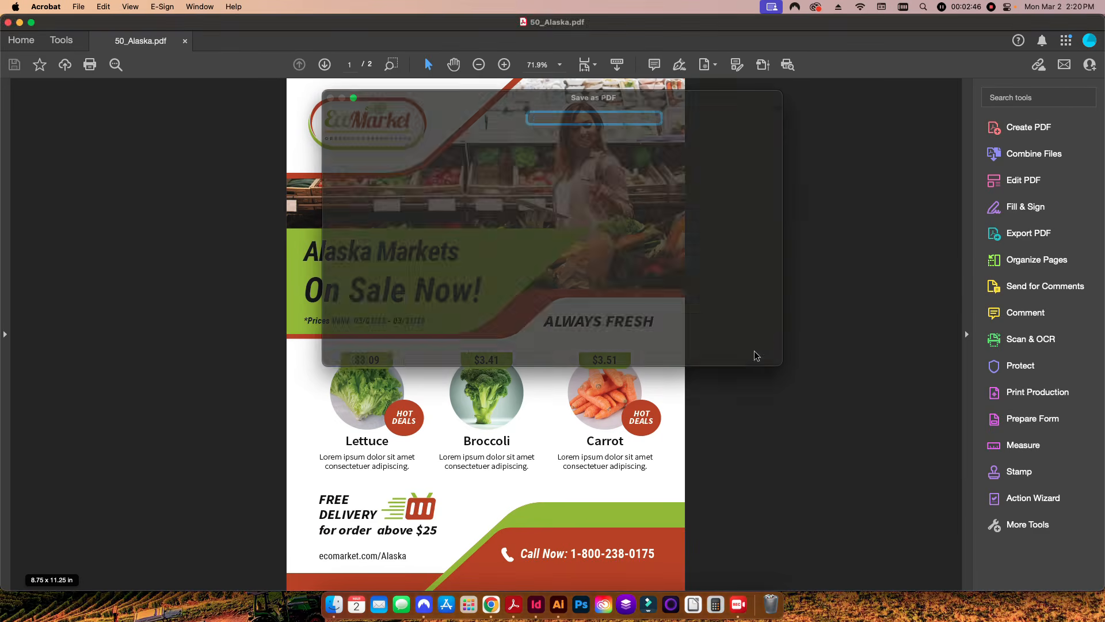
Switch to Finder, view the exported 50_Alaska_Page_1.png, and close its preview
left_click(334, 604)
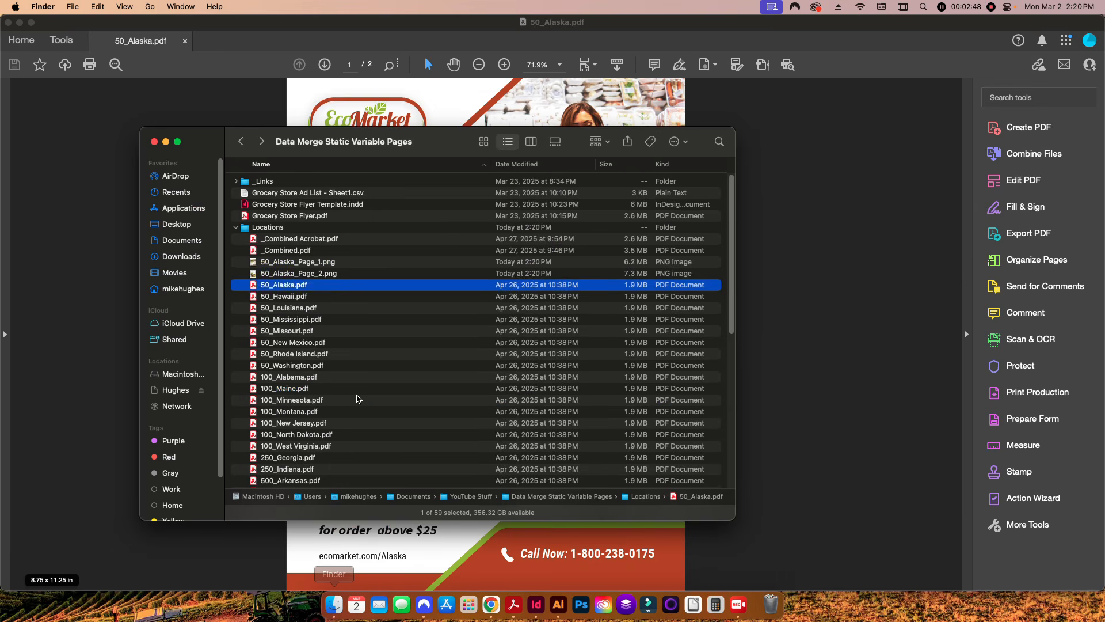
left_click(359, 388)
left_click(319, 273)
double_click(317, 262)
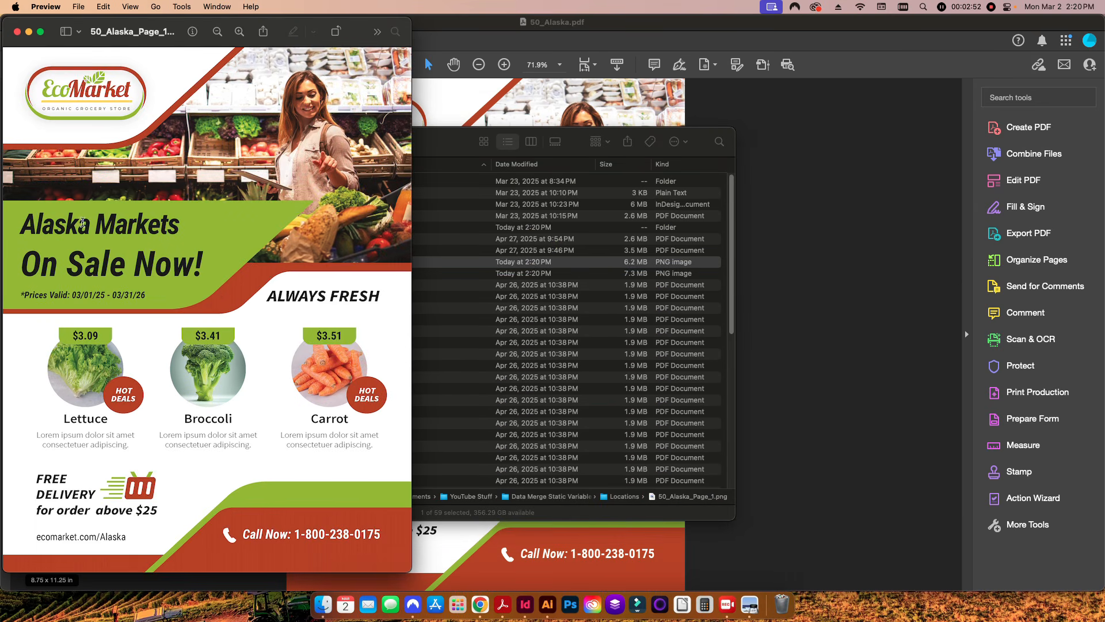
left_click(17, 32)
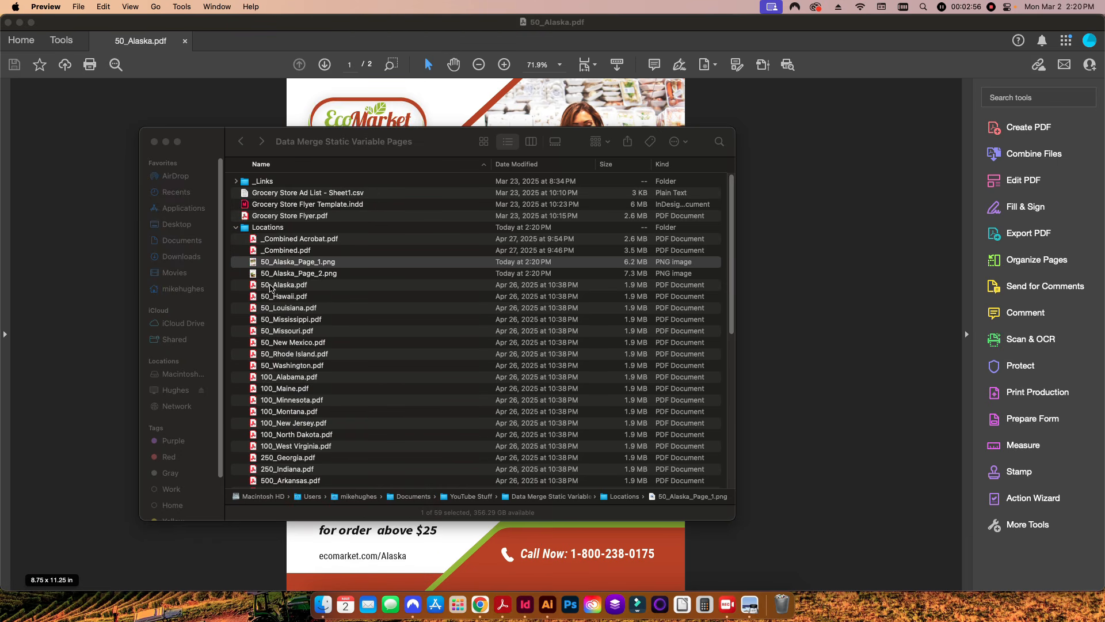
Delete both exported Alaska PNG images from the Locations folder and close 50_Alaska.pdf in Acrobat
left_click(314, 274)
left_click(319, 264, "shift")
right_click(318, 263)
left_click(370, 311)
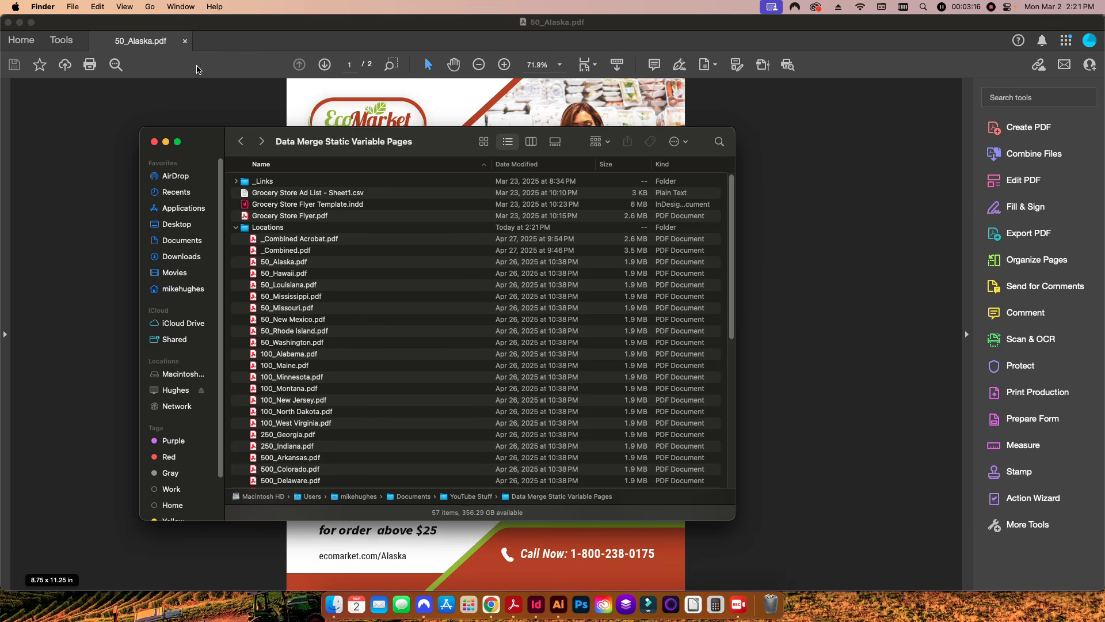
left_click(187, 44)
left_click(186, 40)
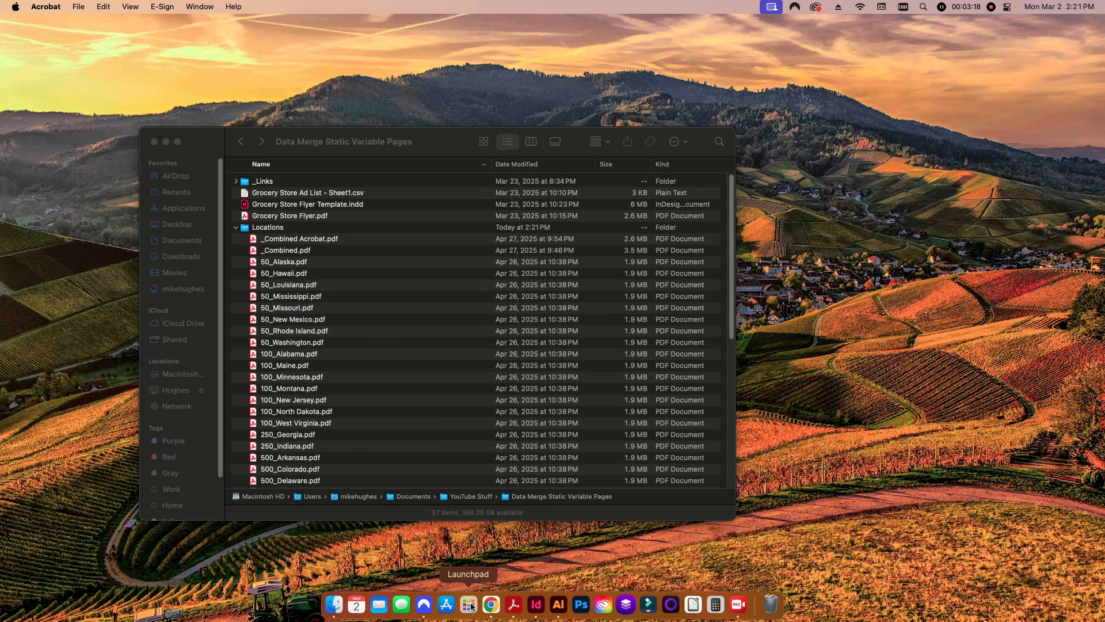
Switch to Acrobat's Action Wizard and remove the existing "Export PDF to High Res…" action from the actions list
left_click(513, 604)
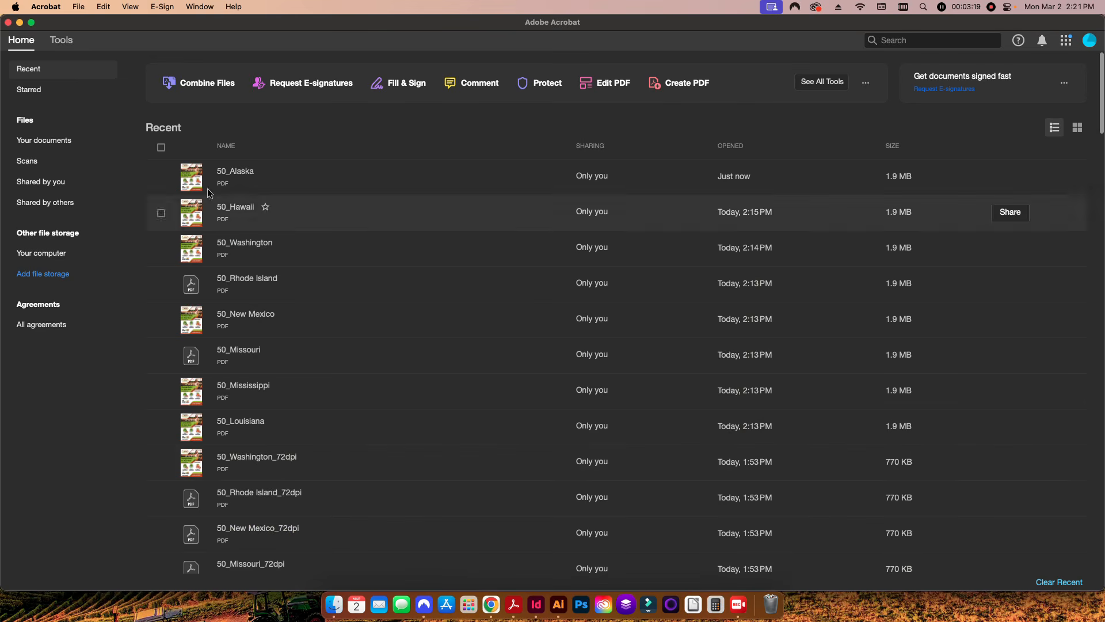
left_click(61, 39)
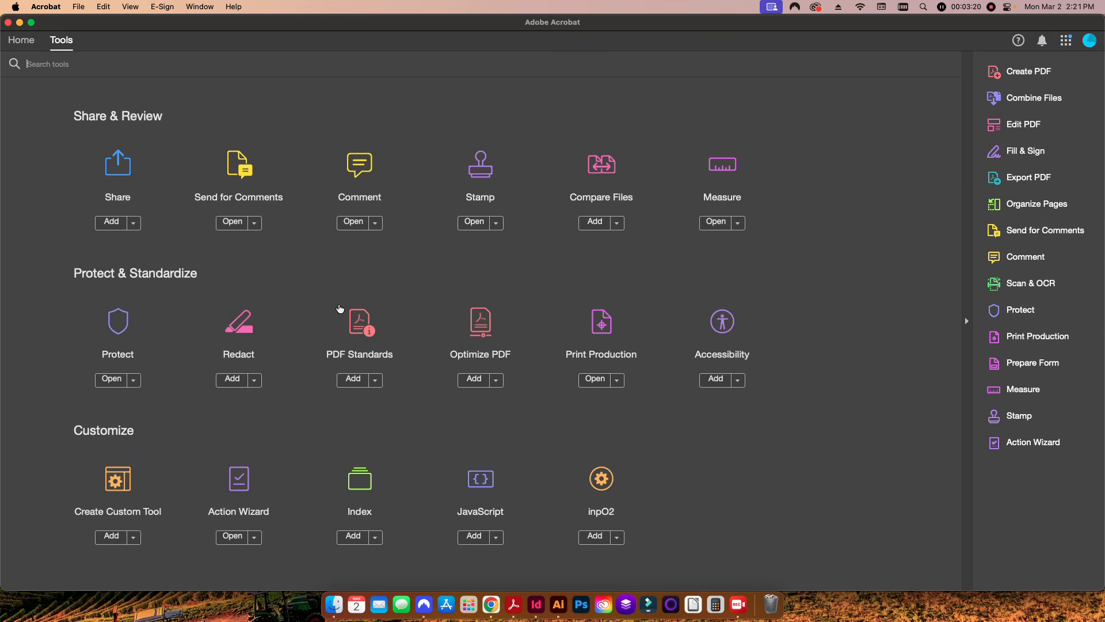
left_click(238, 486)
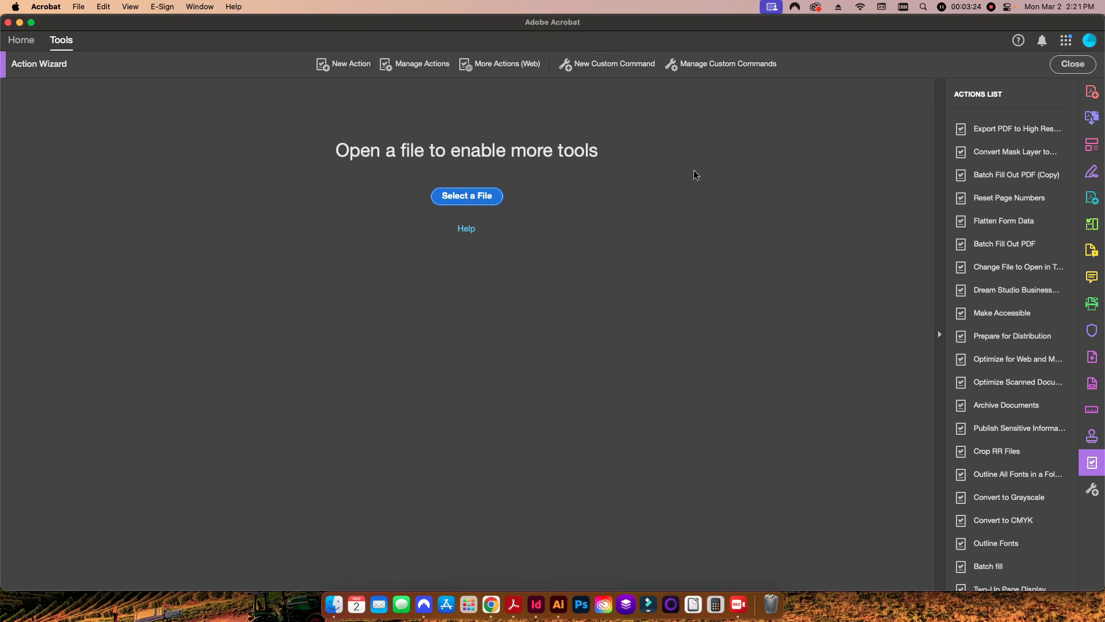
right_click(1026, 129)
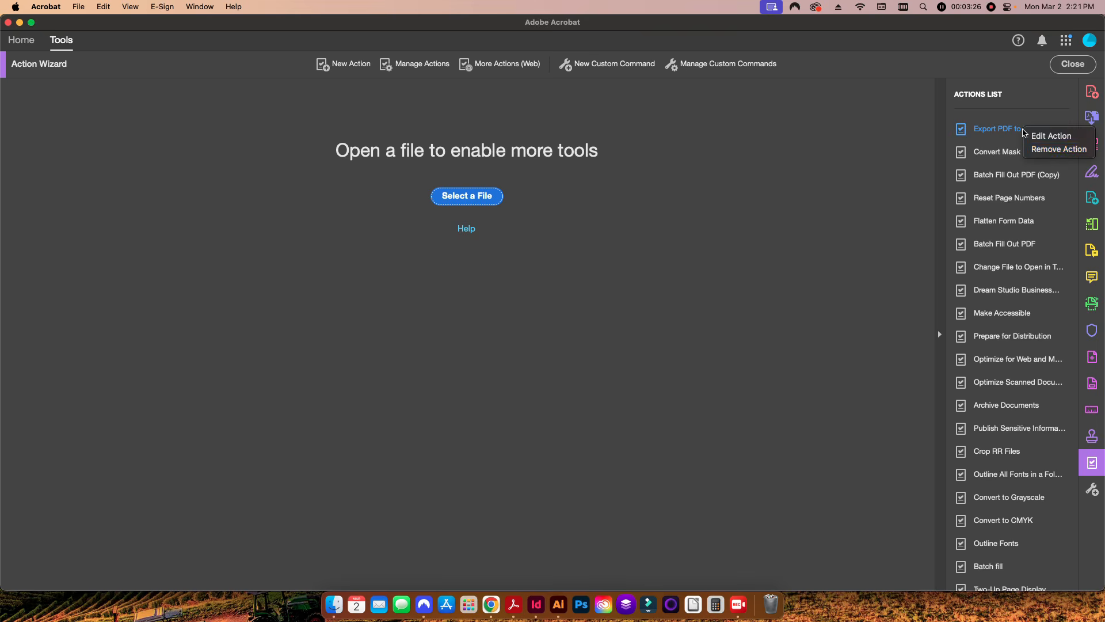
left_click(1047, 154)
left_click(579, 226)
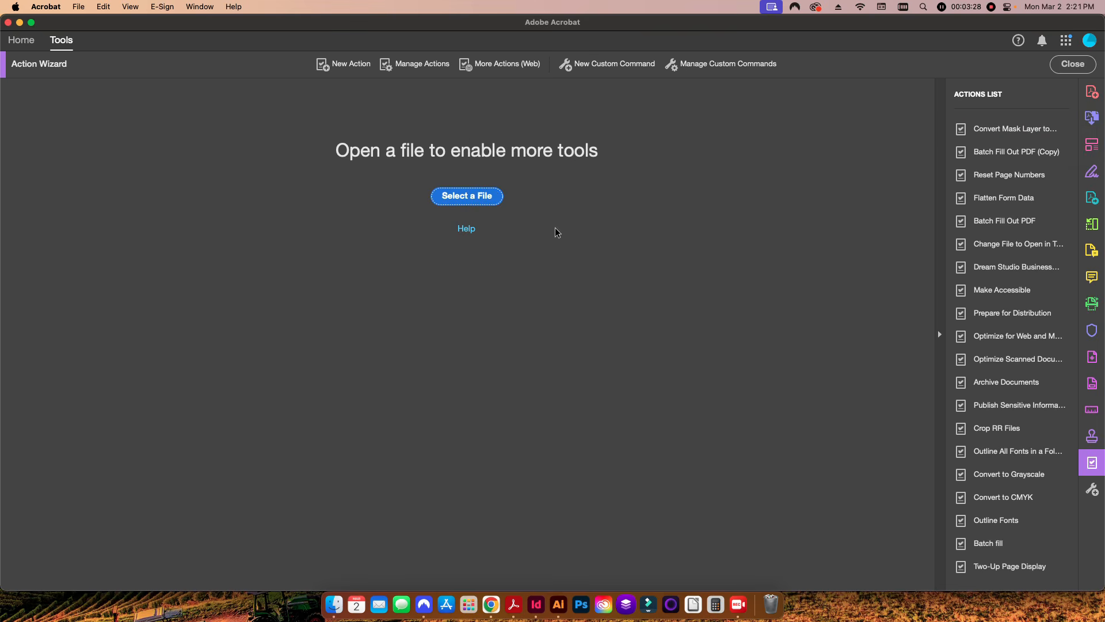
Create a new action and add a Save step from the Save & Export tools
left_click(349, 64)
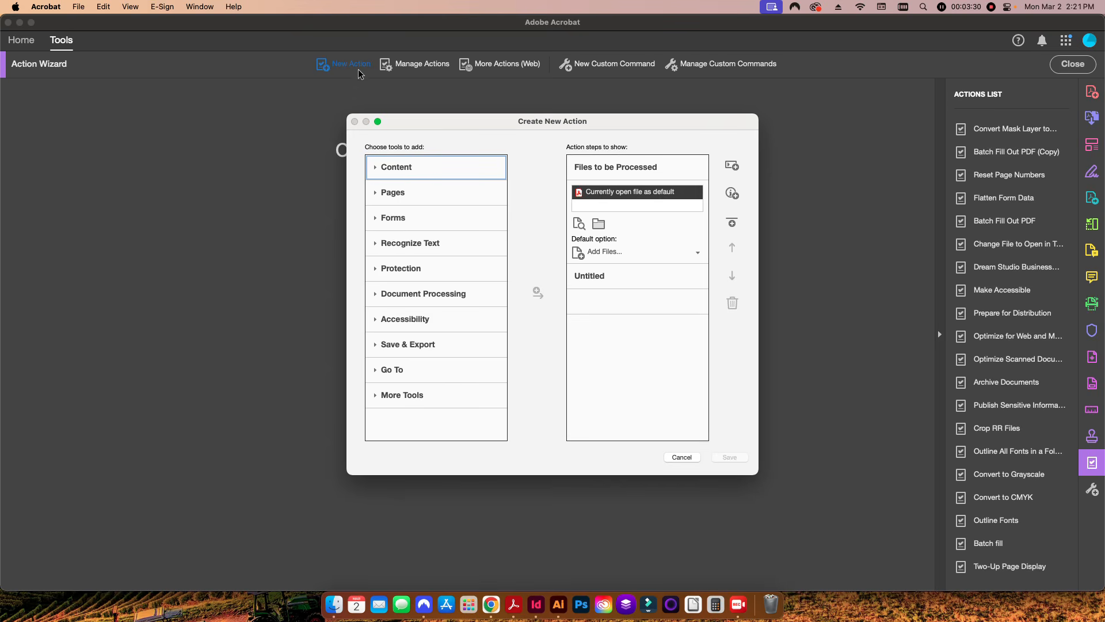
left_click(410, 348)
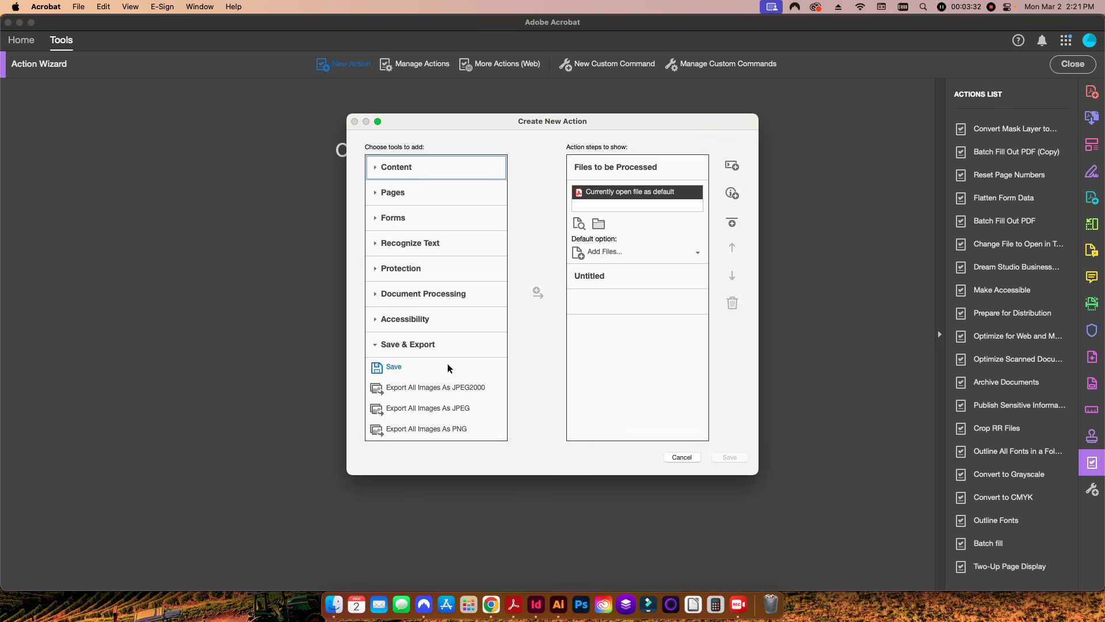
left_click(401, 370)
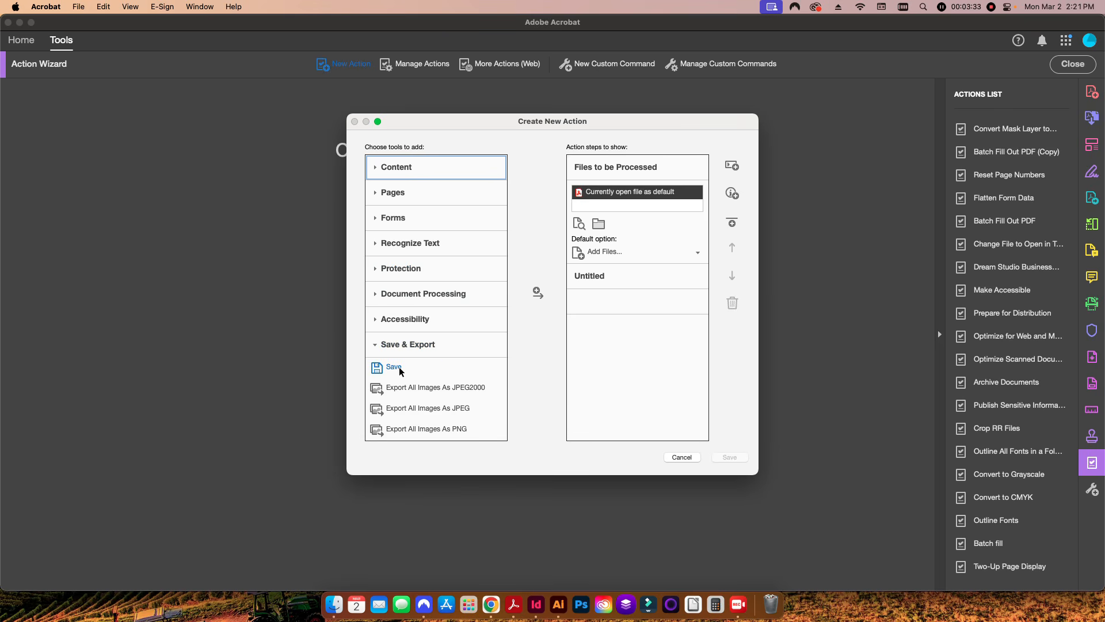
left_click(537, 293)
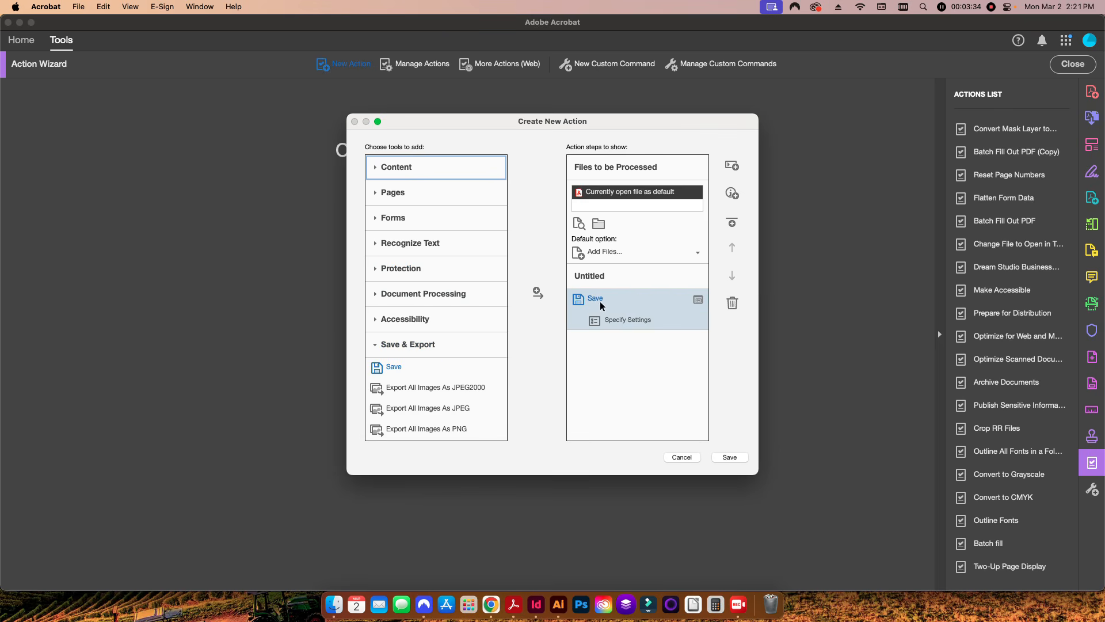
Set the Save step to export files to the alternate format PNG, keeping the original file names
left_click(633, 321)
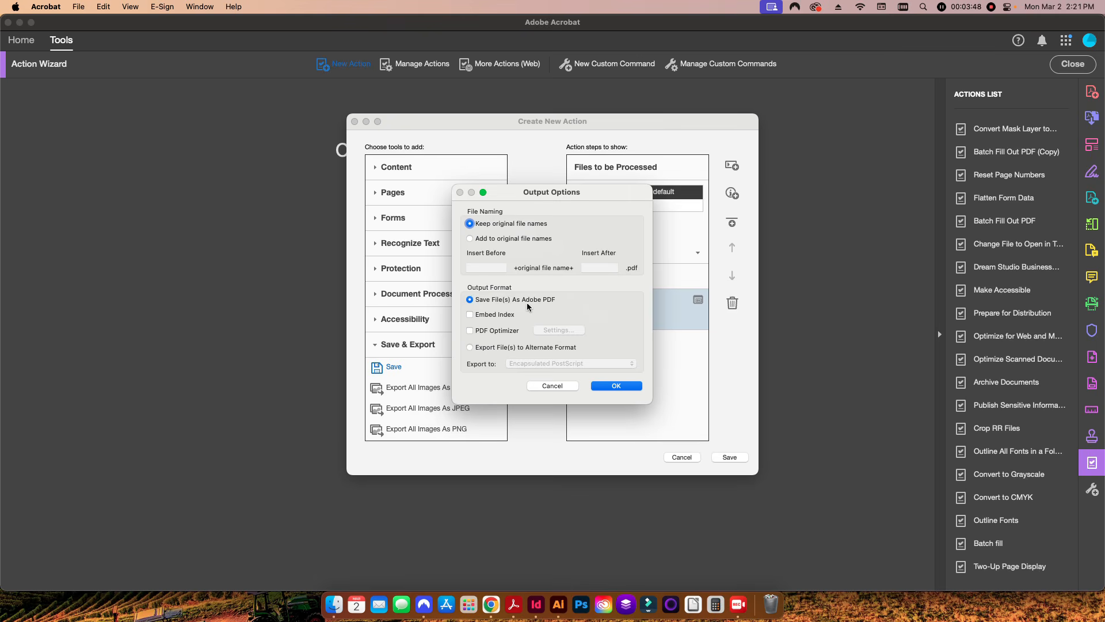
left_click(502, 347)
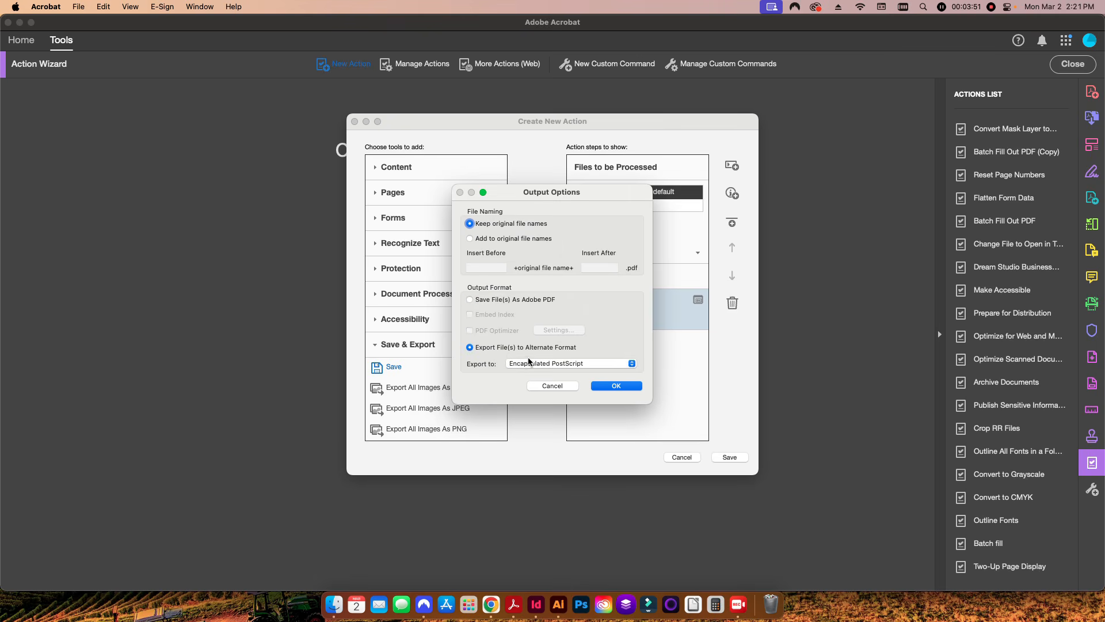
left_click(558, 364)
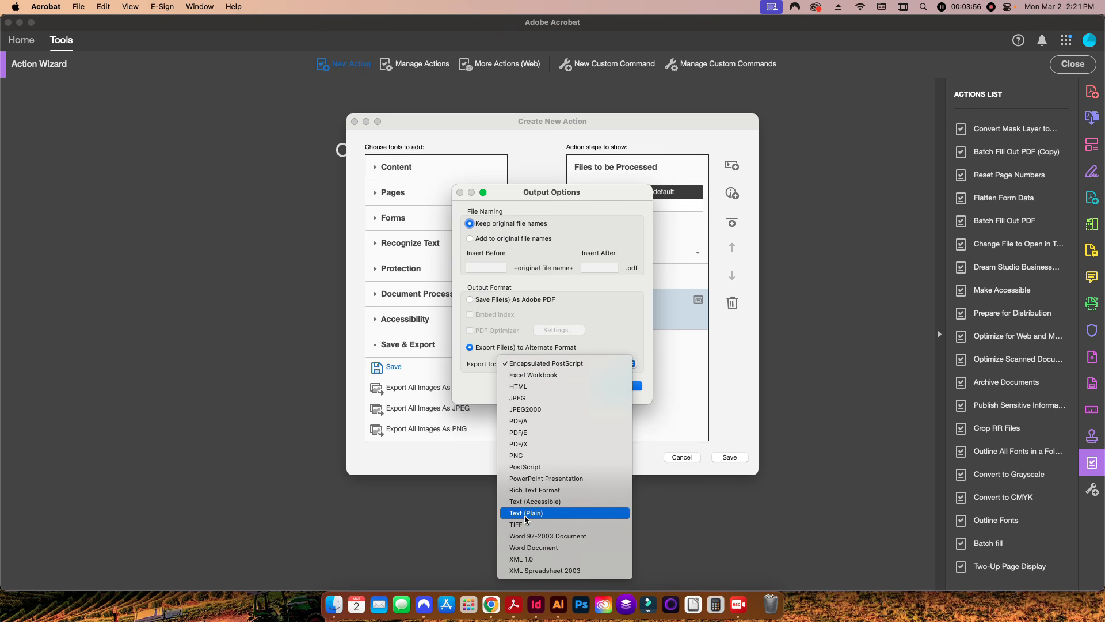
left_click(527, 455)
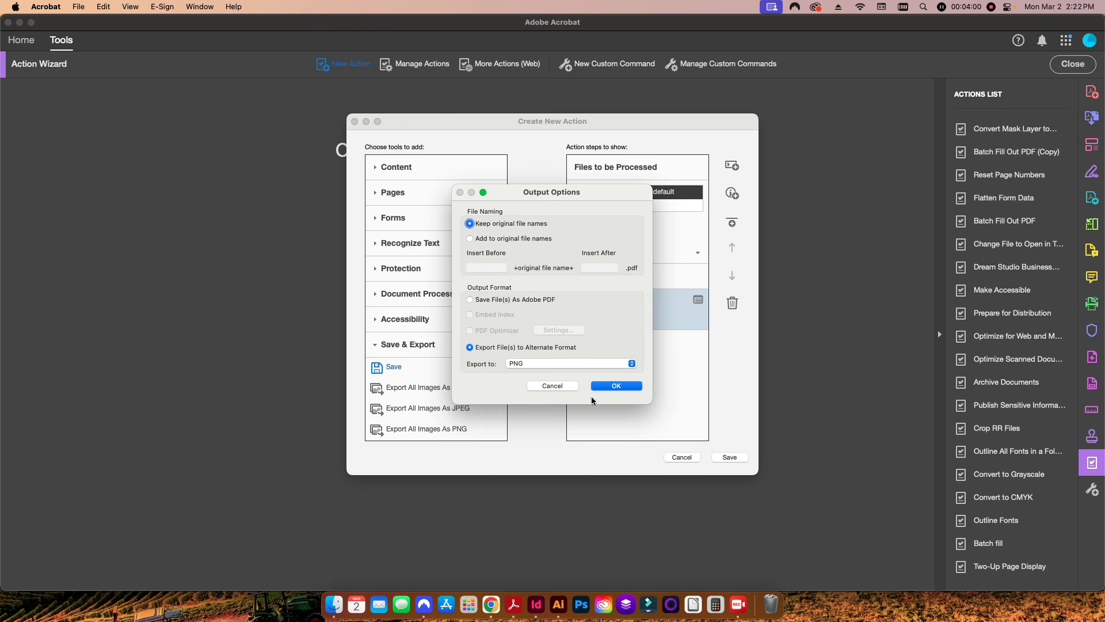
left_click(605, 385)
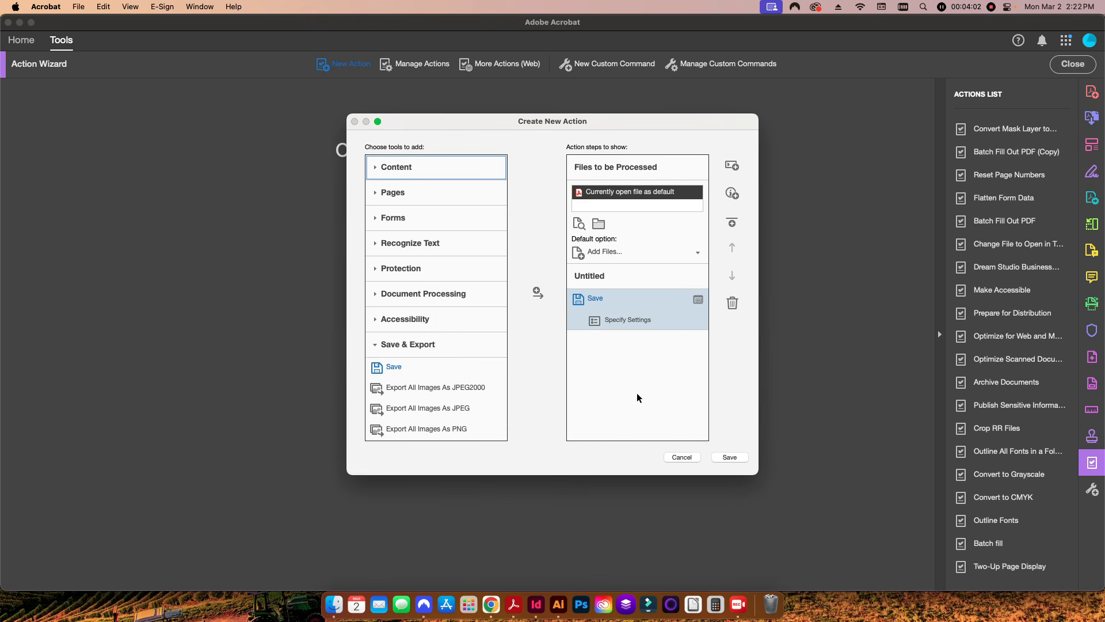
Switch the step to Save to Local Folder, using a new folder named High Res PNG inside Locations
left_click(699, 301)
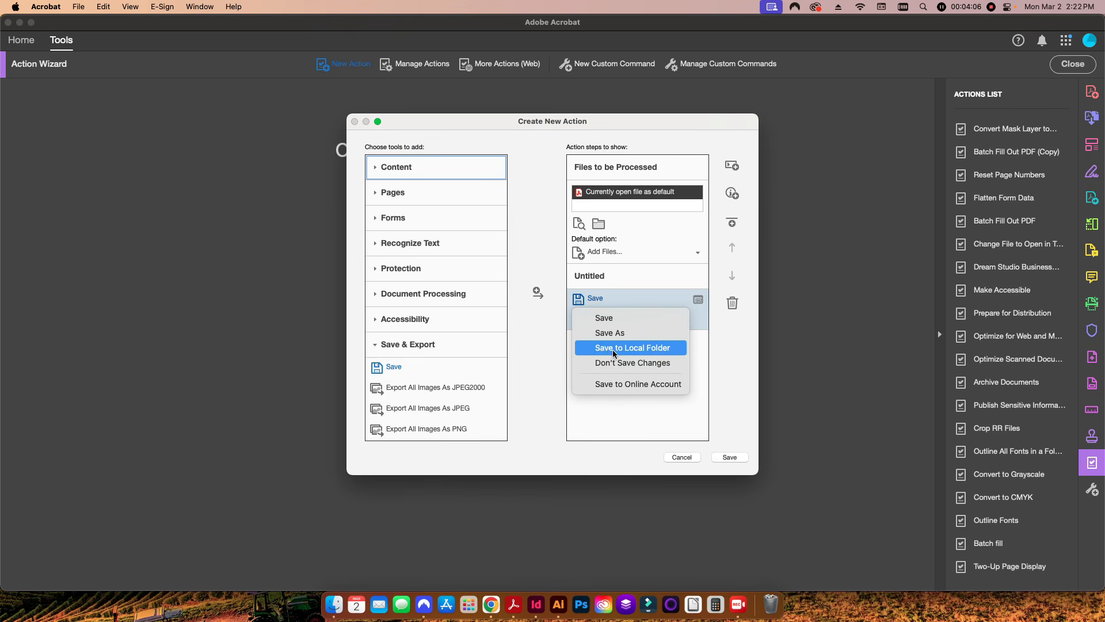
left_click(631, 347)
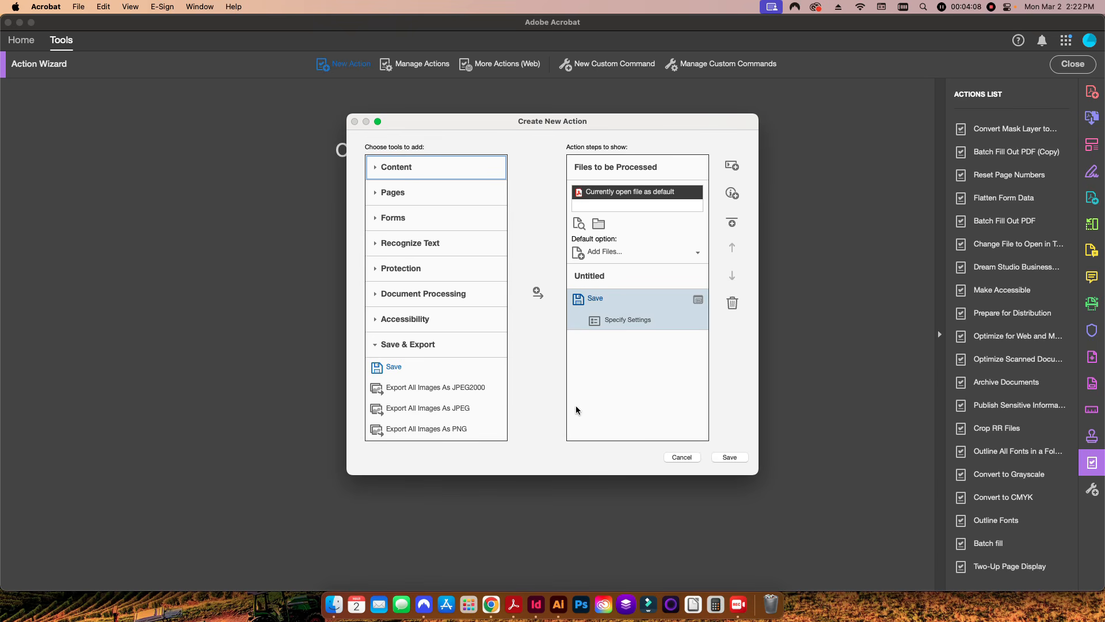
left_click(504, 391)
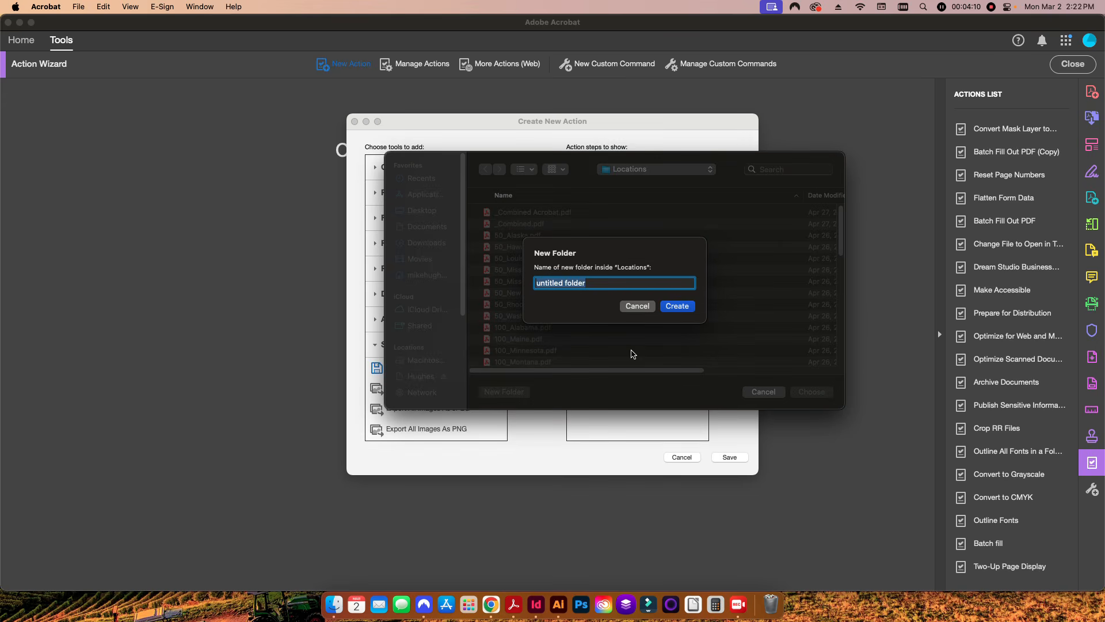
type("High res PNG")
key("Return")
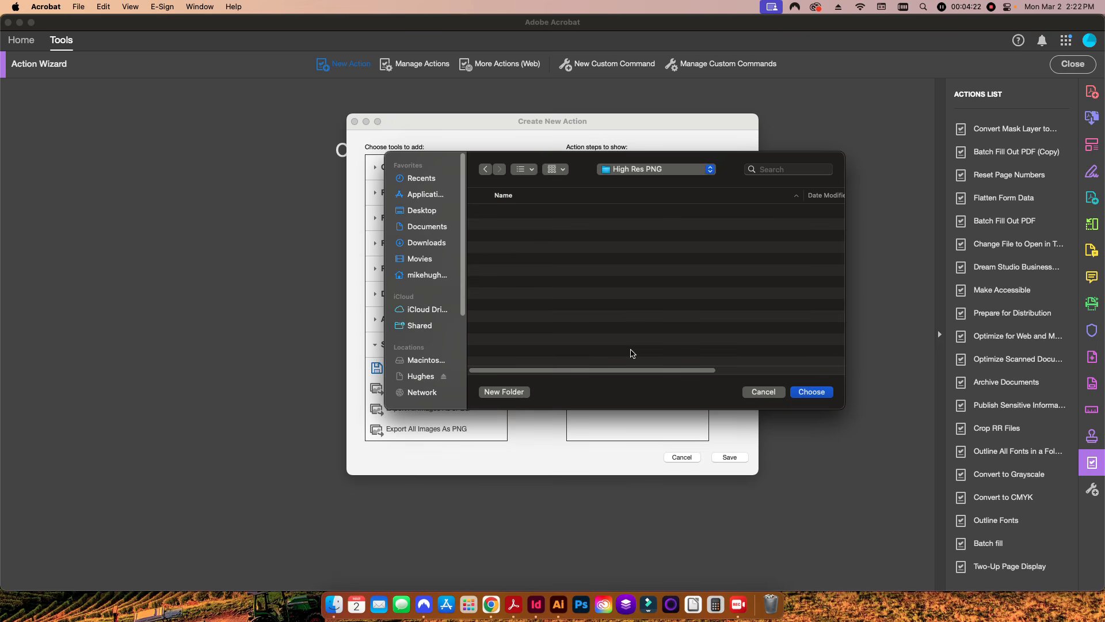
left_click(810, 392)
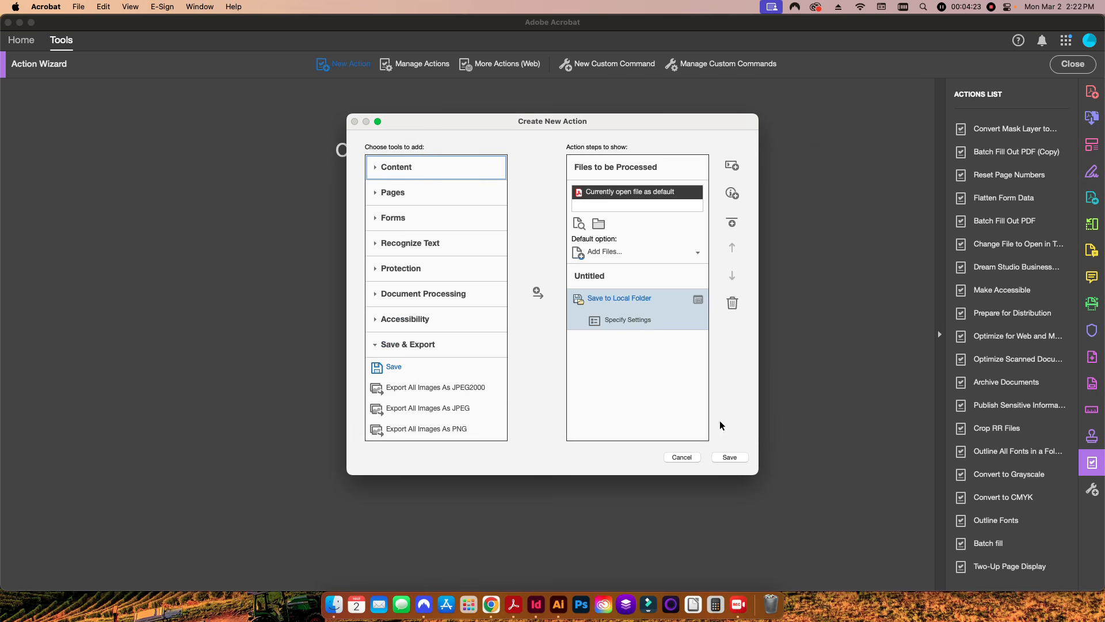
Review the available export formats in the Save to Local Folder step's output options and keep PNG
left_click(612, 321)
left_click(532, 363)
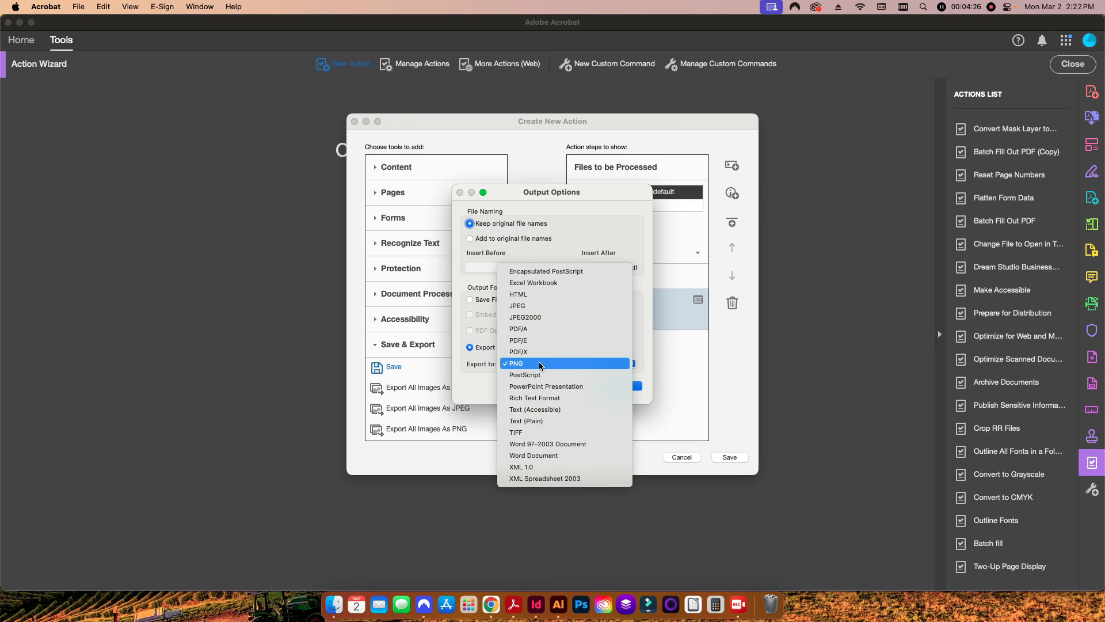
left_click(477, 364)
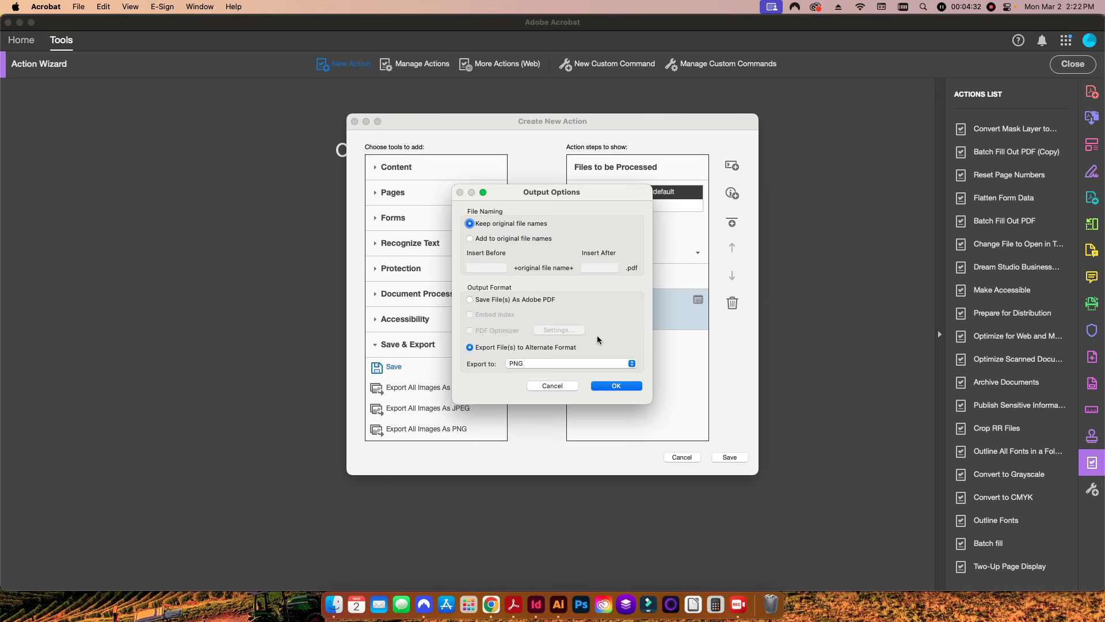
left_click(595, 390)
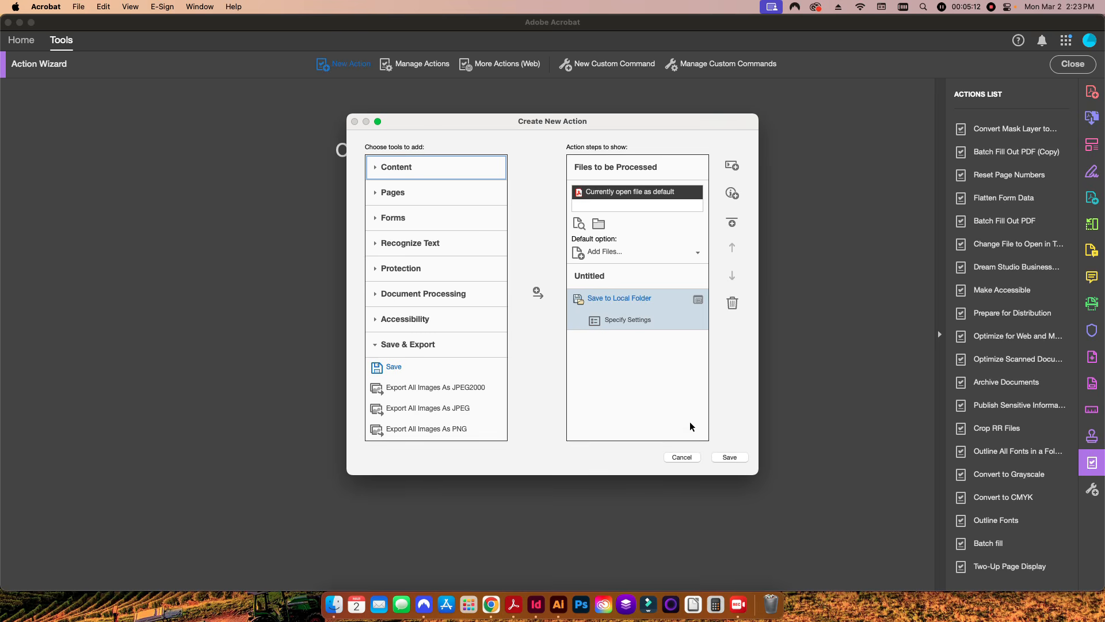
Save the action as "Export as Hi Res PNG" with the description "Exports selected PDF files to High Res PNGs."
left_click(741, 457)
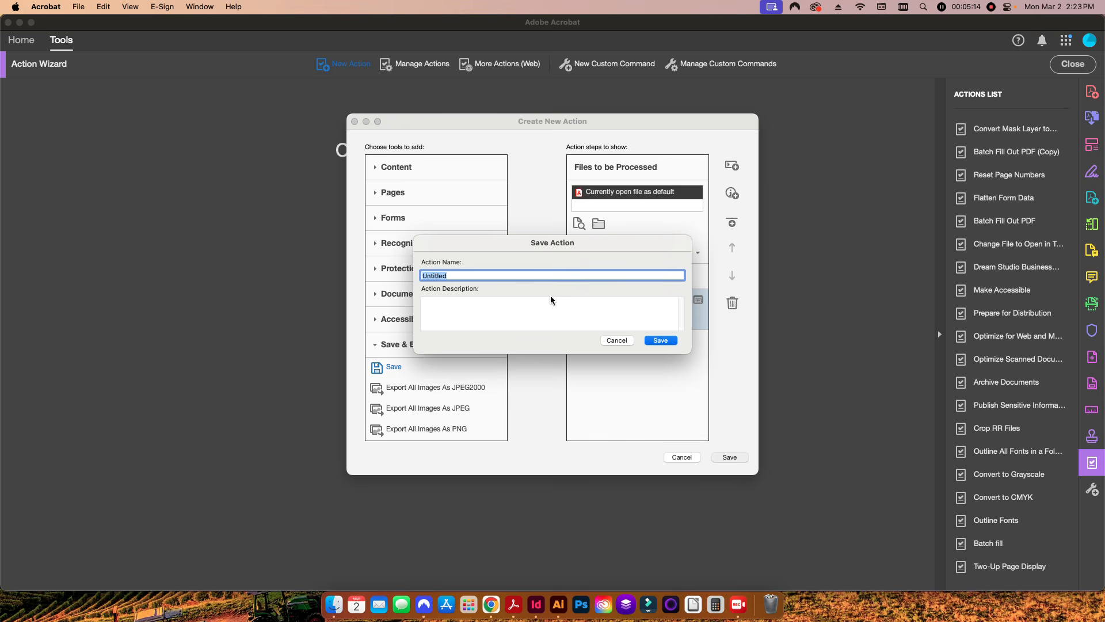
type("Export as Hih Res PNG")
key("Tab")
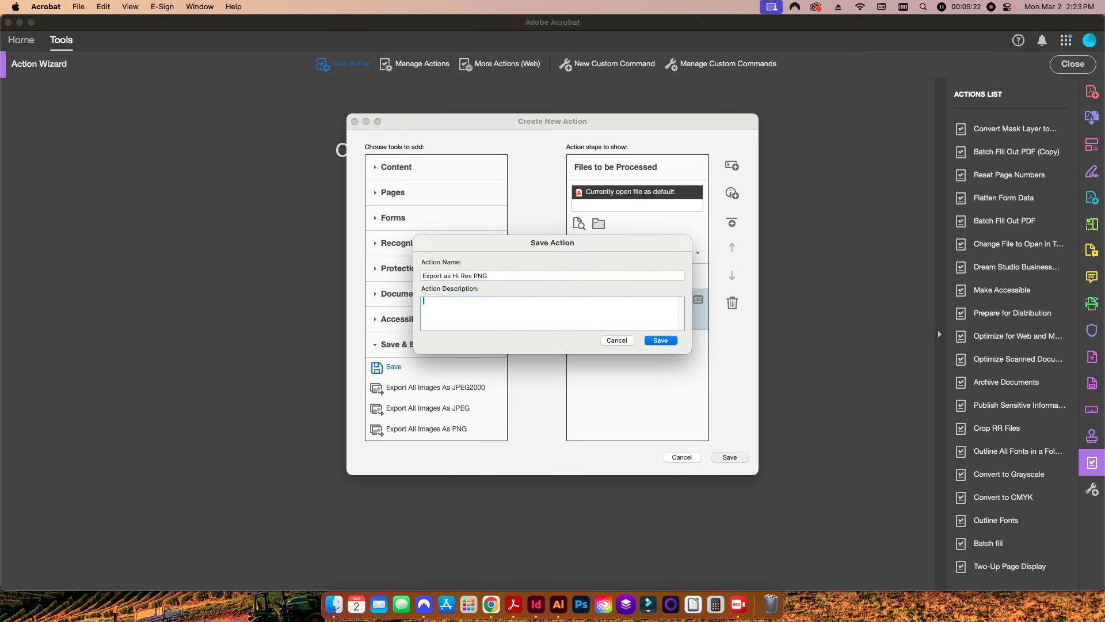
type("Exports selected PDF files to High Res PNGs.")
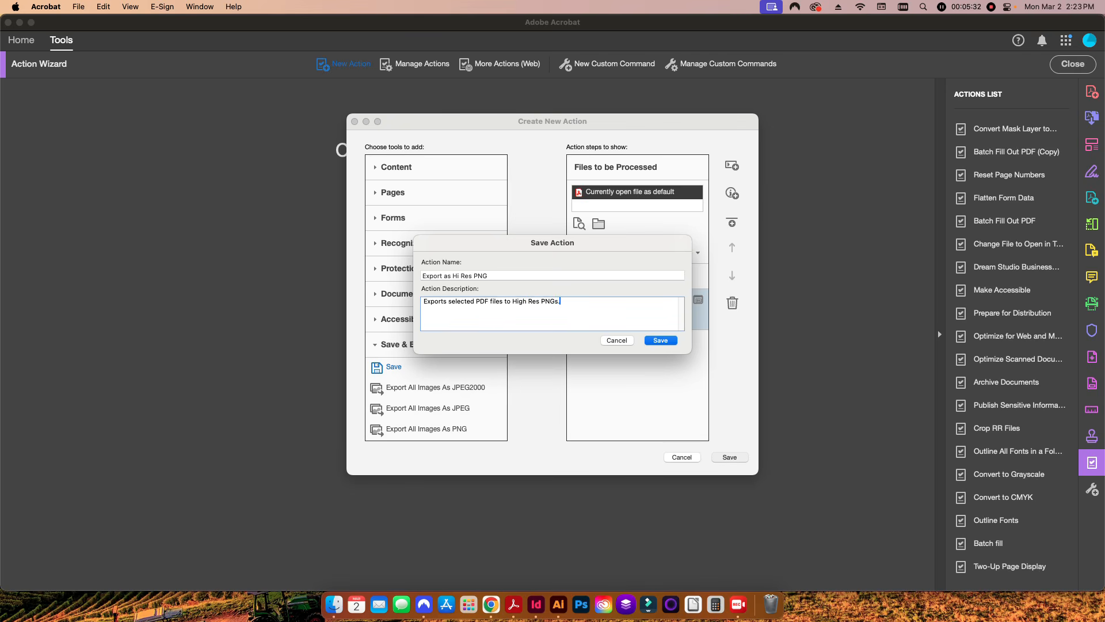
key("Return")
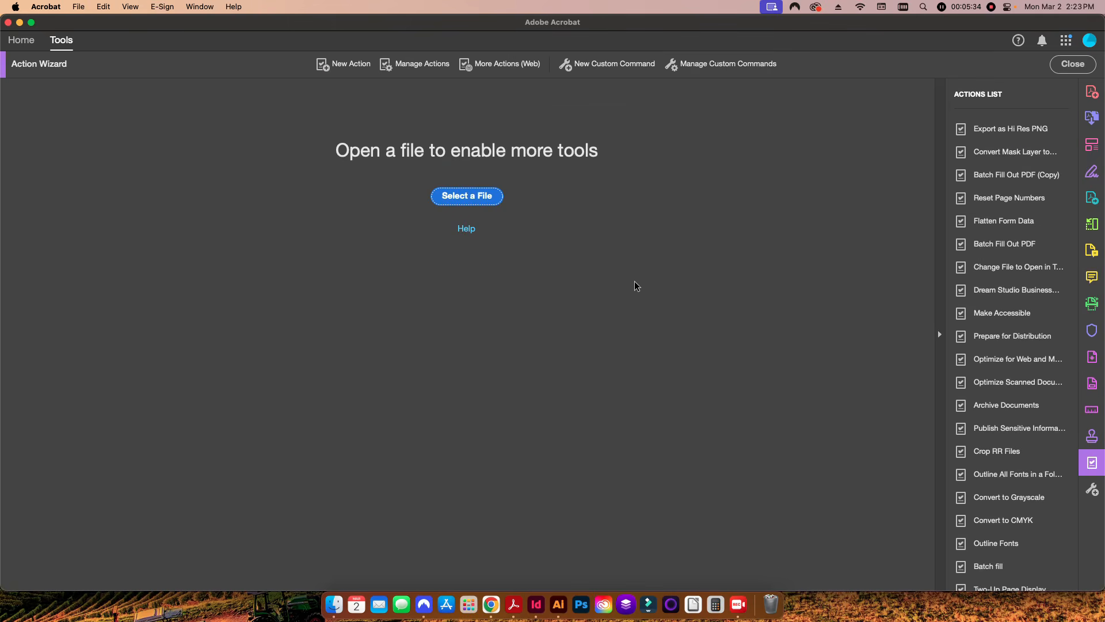
left_click(987, 130)
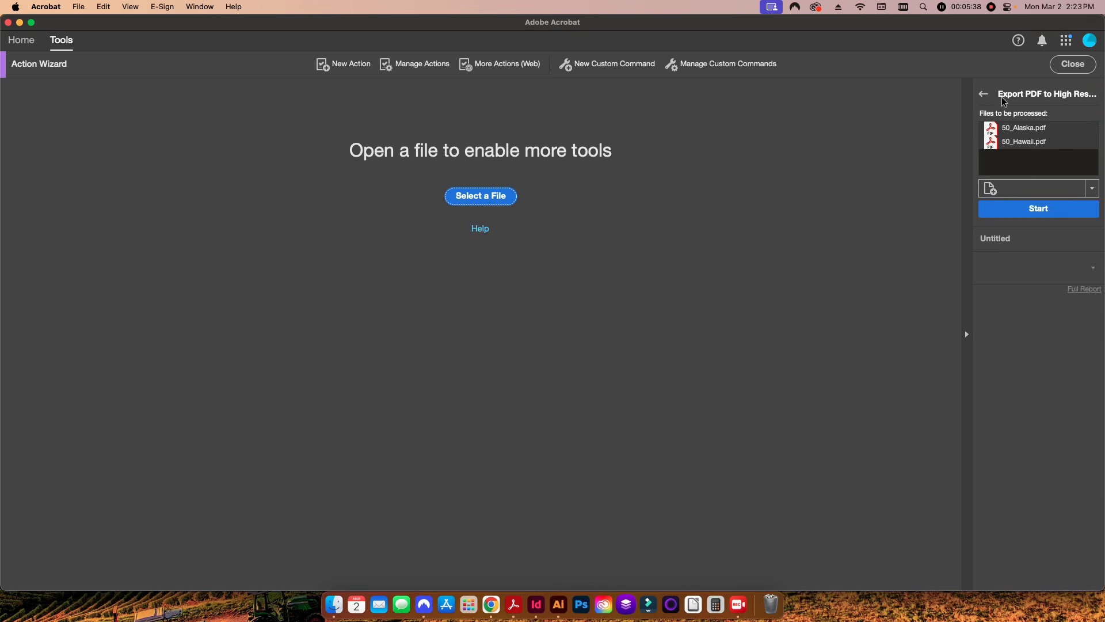
left_click(983, 94)
left_click(586, 233)
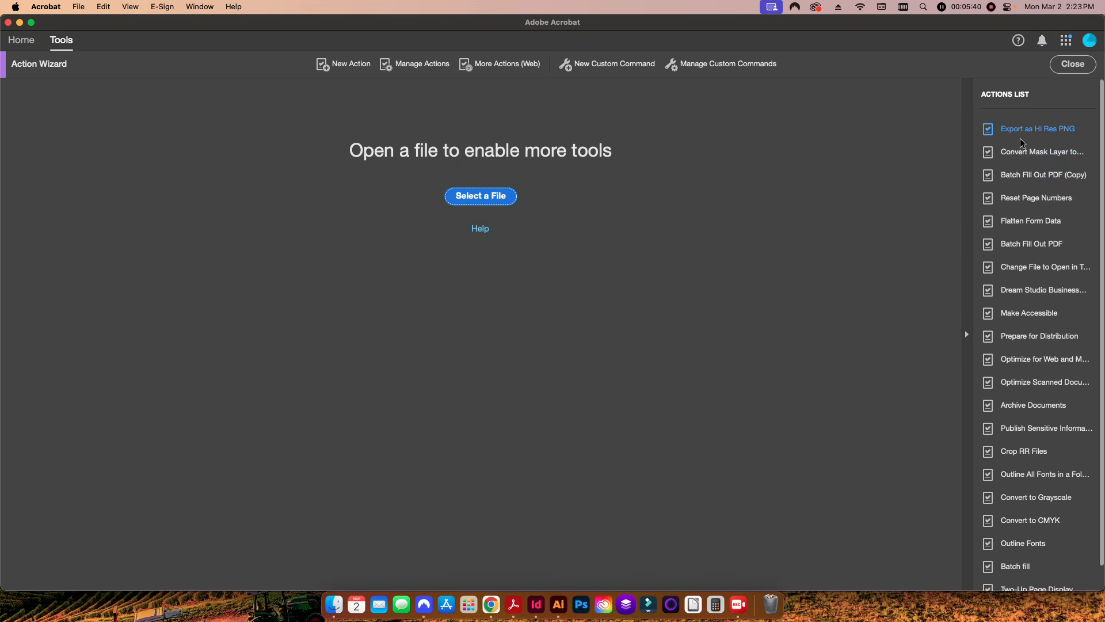
Run the Export as Hi Res PNG action on the Locations folder's PDFs from 50_Alaska.pdf through 50_Washington.pdf
left_click(1012, 129)
left_click(1017, 160)
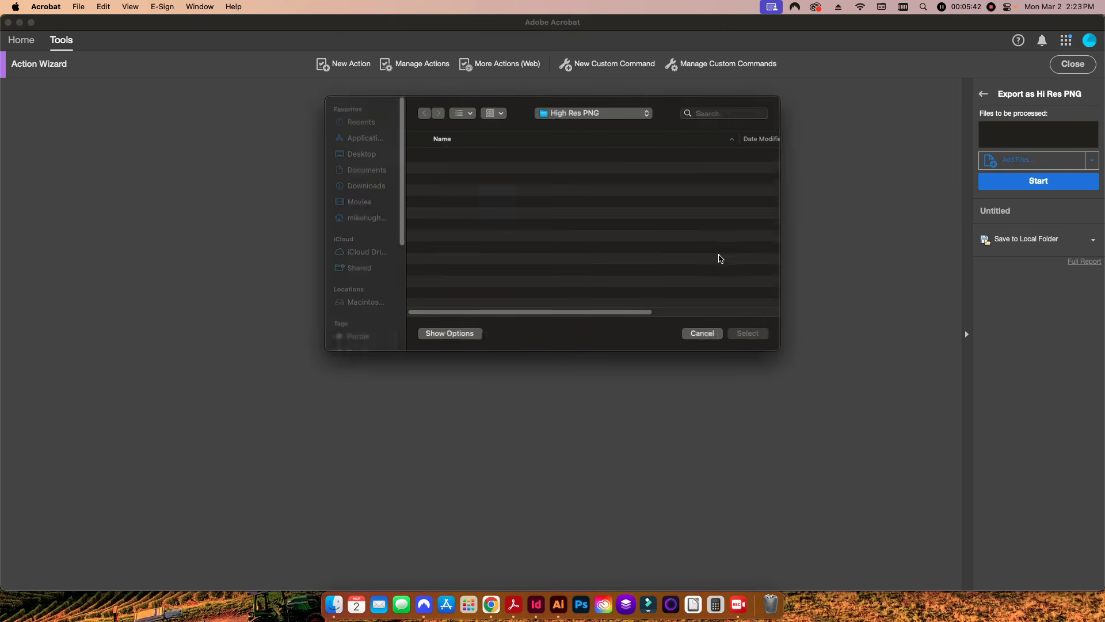
left_click(575, 114)
left_click(564, 124)
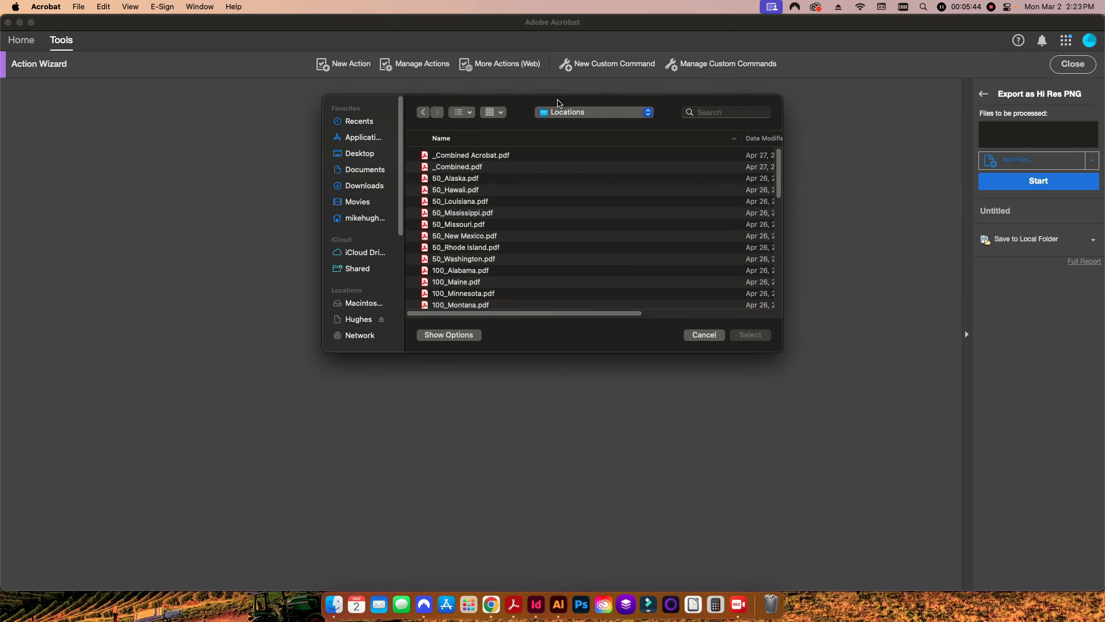
left_click(455, 178)
left_click(447, 259, "shift")
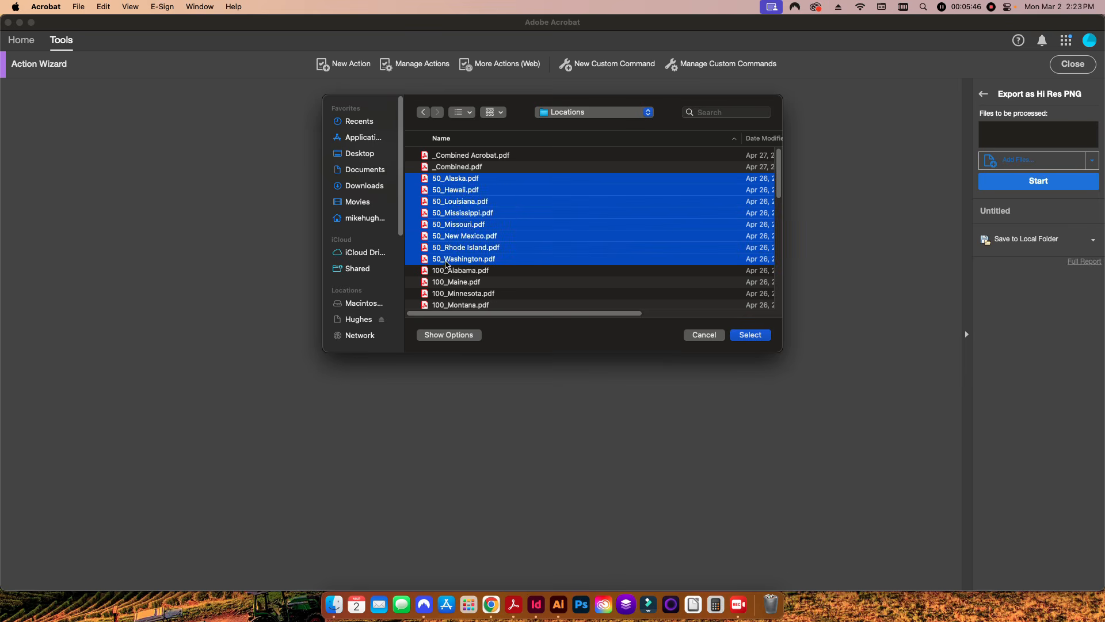
left_click(760, 339)
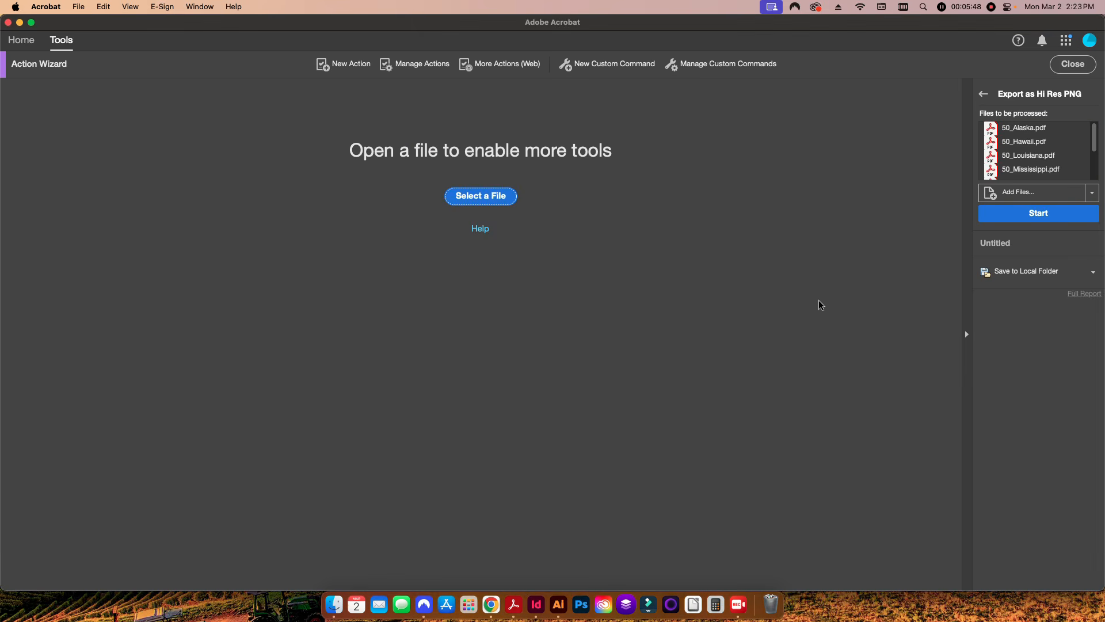
left_click(1007, 214)
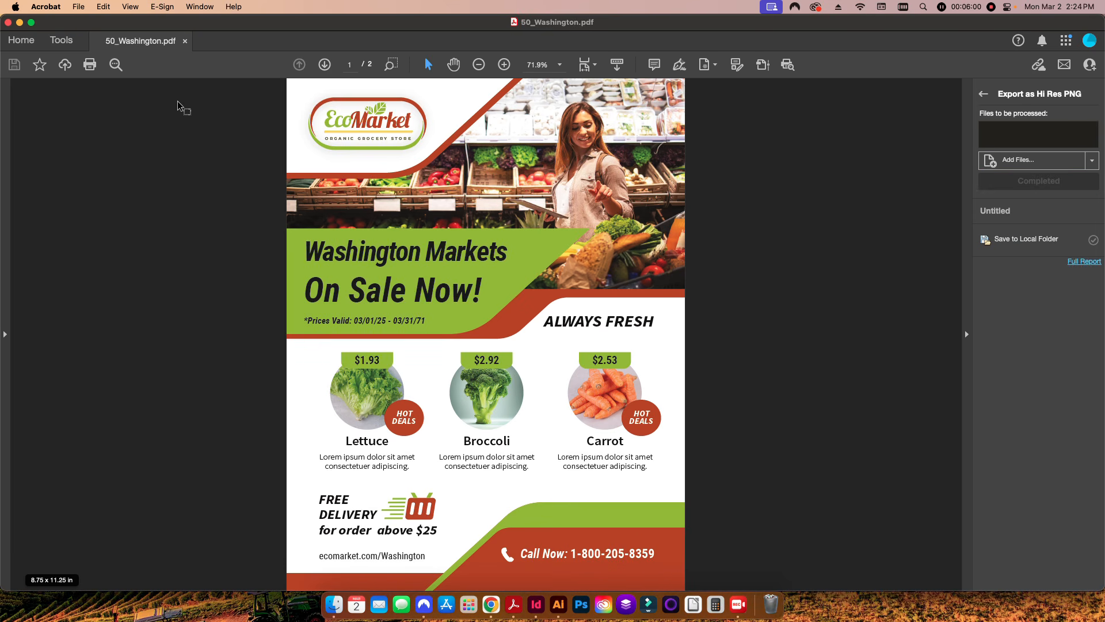
Switch to Finder and open the High Res PNG folder inside Locations
left_click(334, 604)
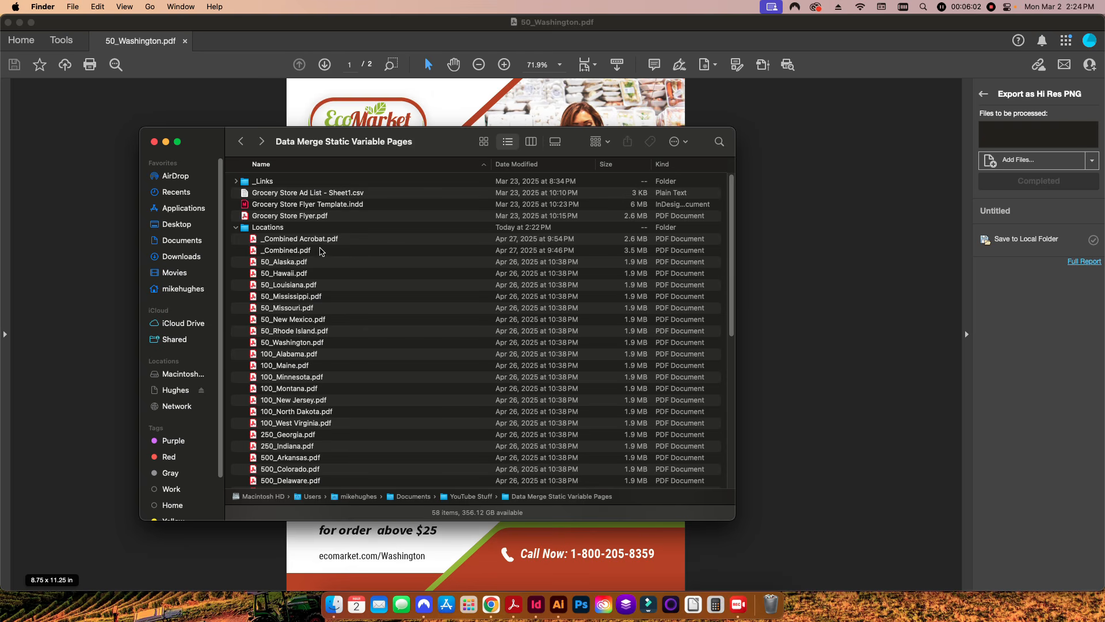
scroll(285, 322, "down", 10)
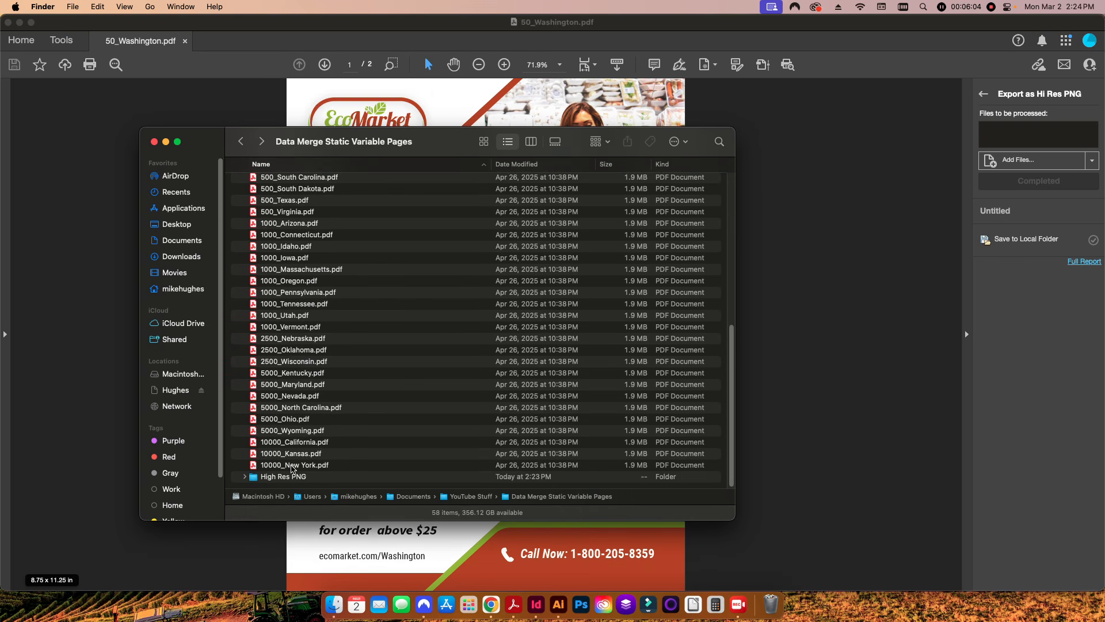
left_click(281, 477)
double_click(282, 478)
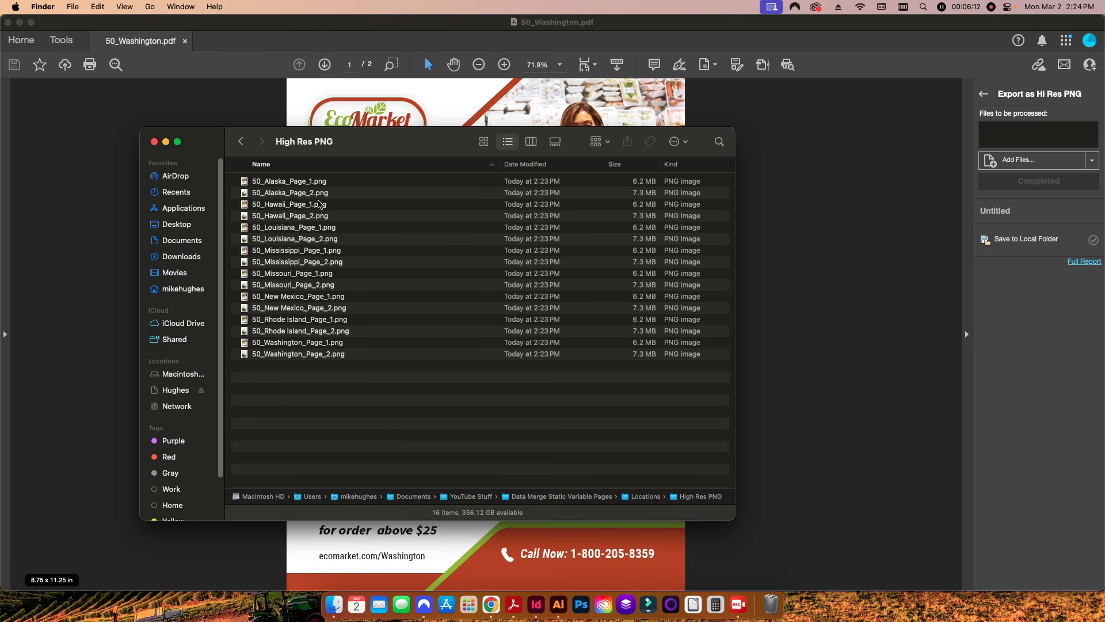
View 50_Alaska_Page_1.png and 50_Alaska_Page_2.png in Preview, close them, and deselect both files in Finder
left_click(311, 181)
left_click(311, 193, "shift")
right_click(311, 190)
left_click(326, 209)
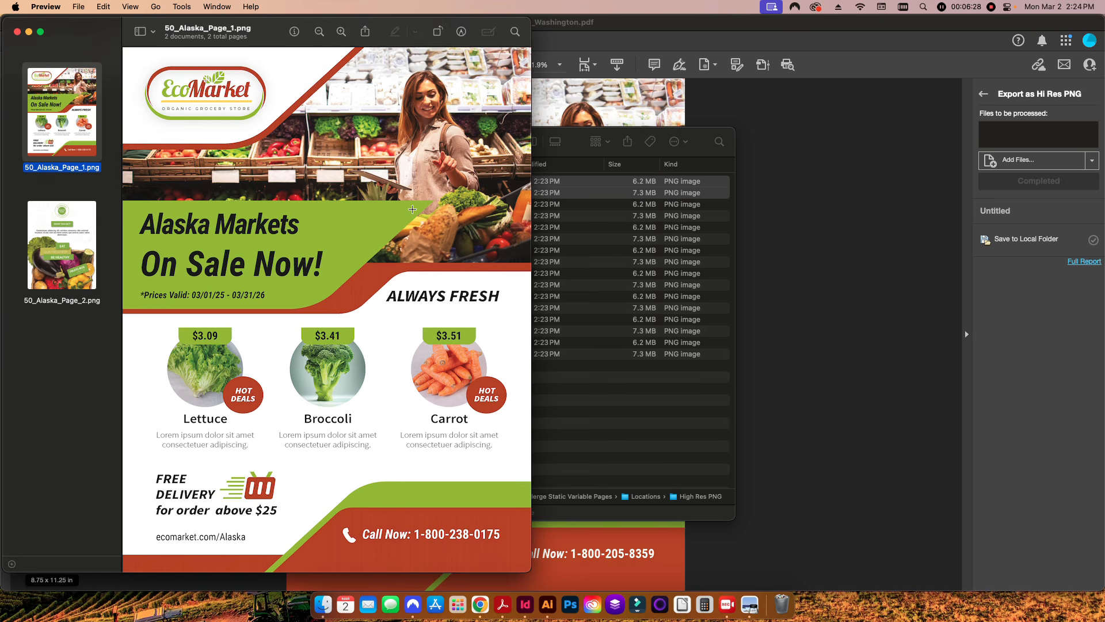
key("cmd+w")
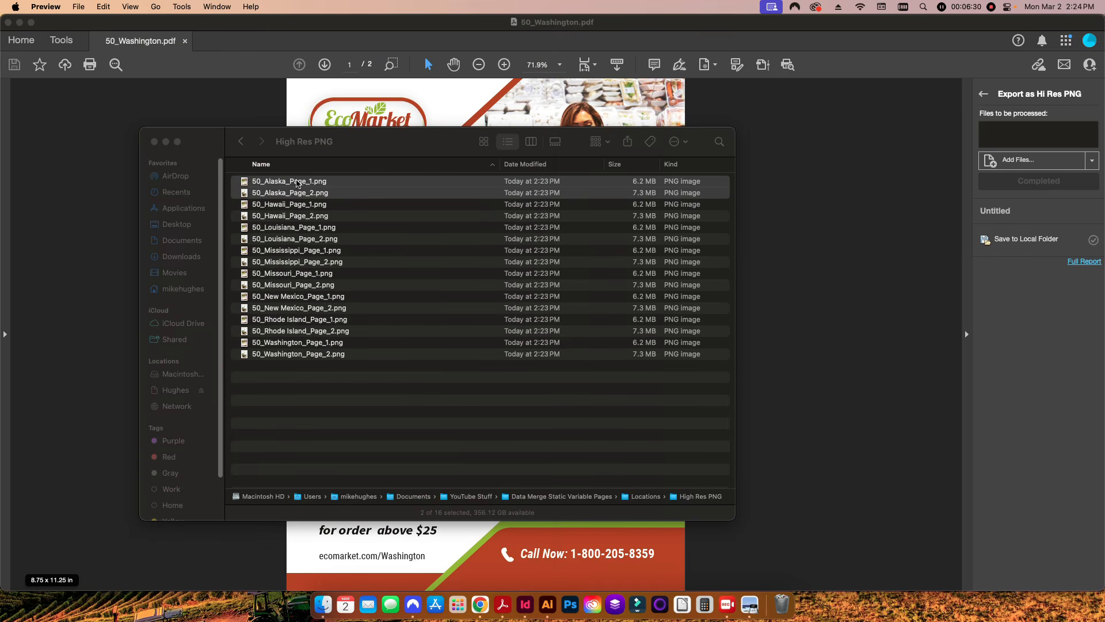
left_click(362, 414)
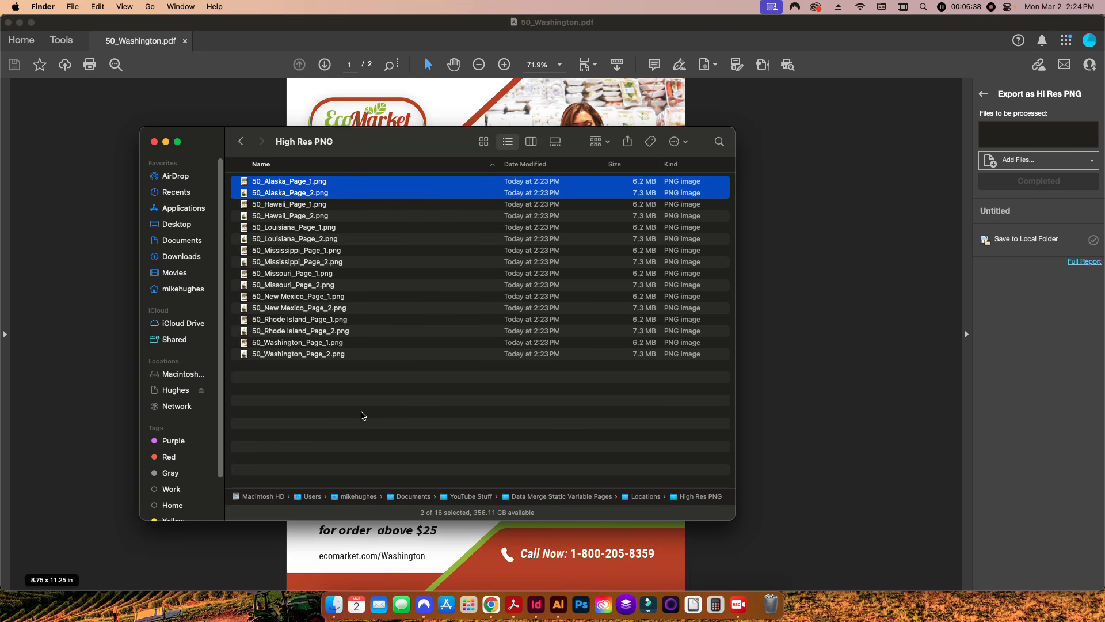
left_click(369, 413)
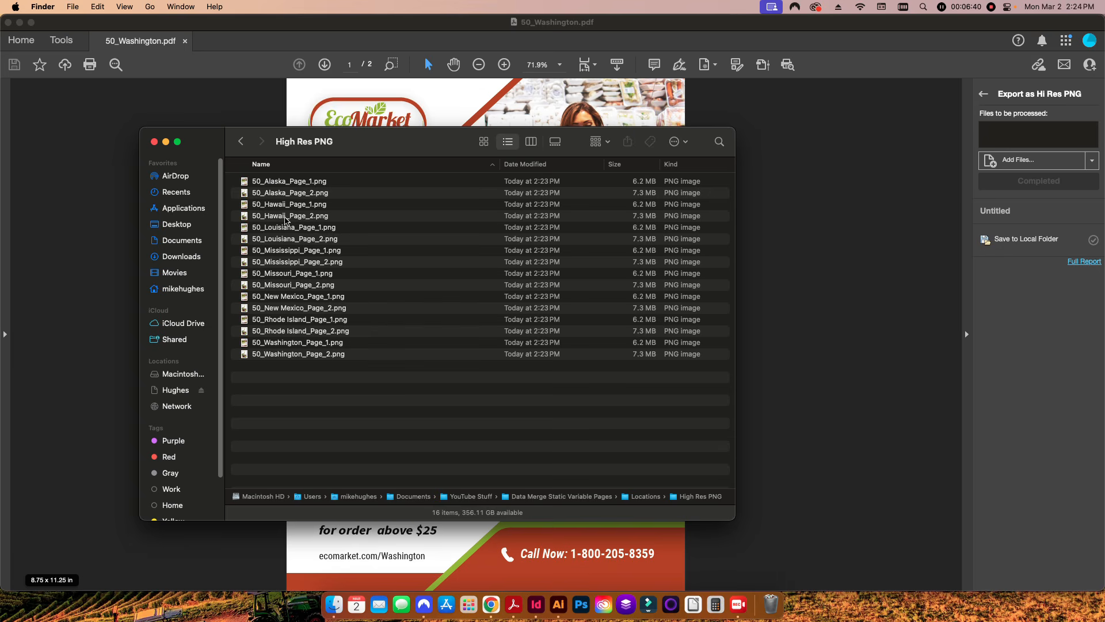
Go back from the High Res PNG folder in Finder, then switch to Acrobat and close 50_Washington.pdf
left_click(241, 141)
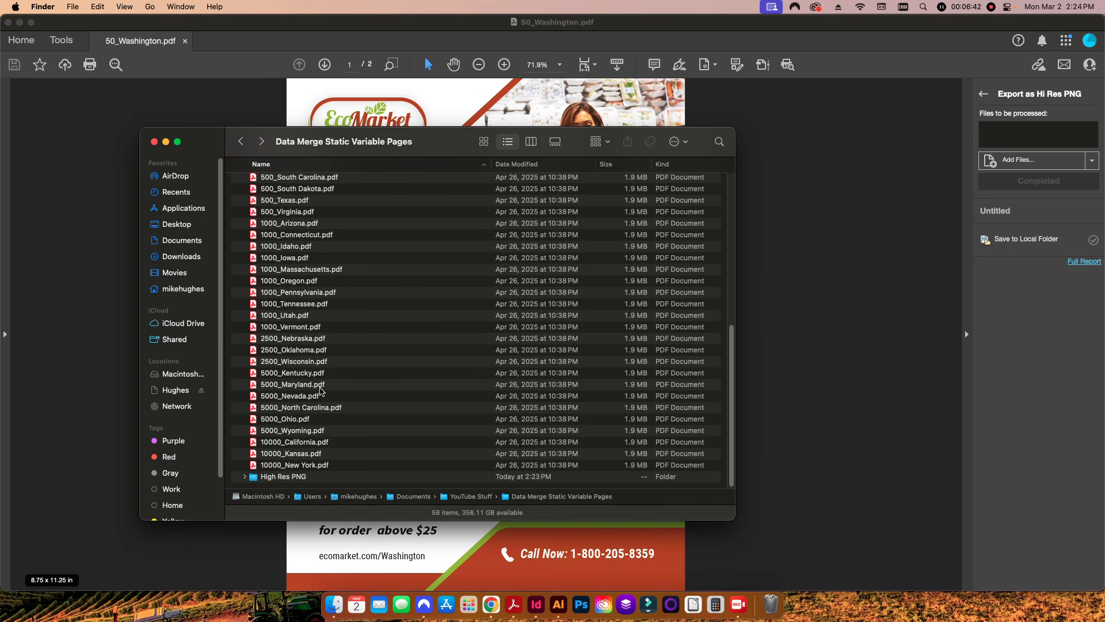
left_click(956, 382)
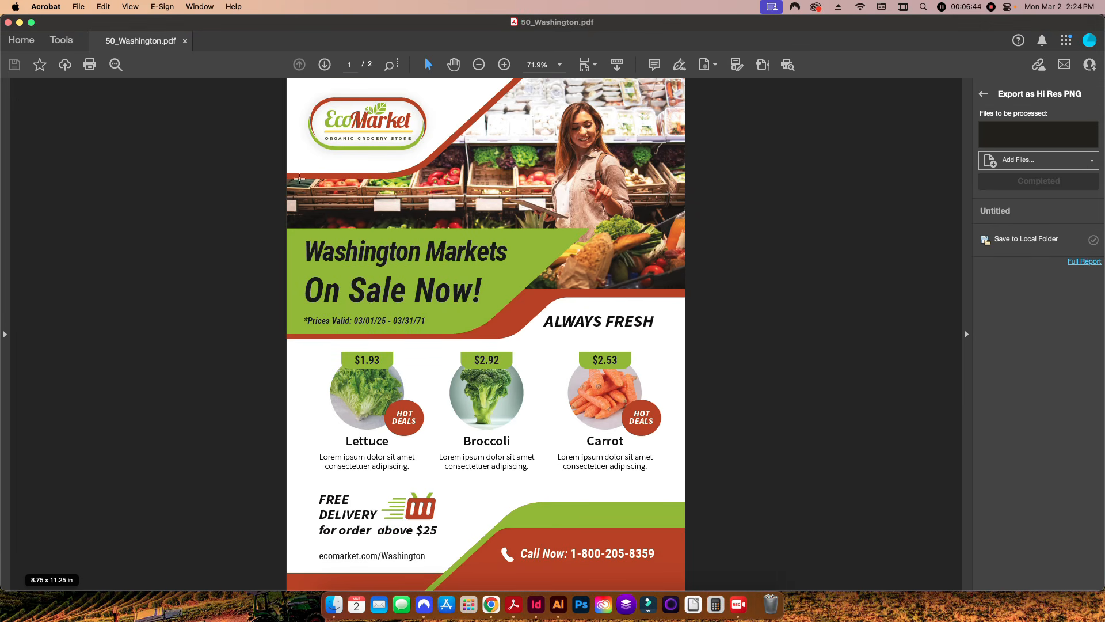
left_click(184, 41)
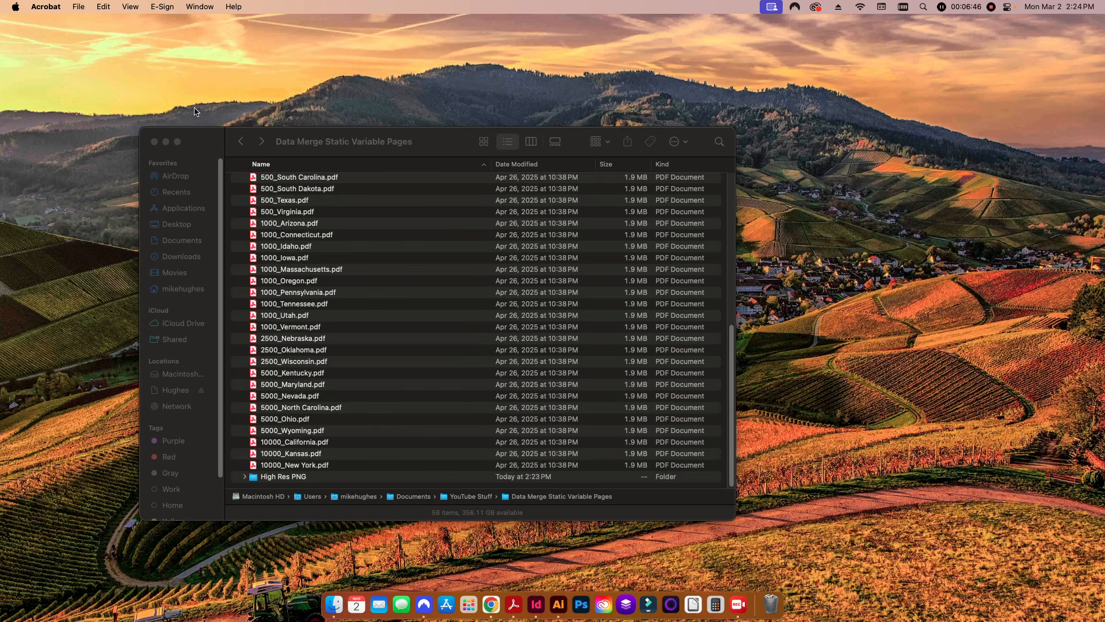
Start a new action in Acrobat's Action Wizard and add a Save step to it
left_click(513, 604)
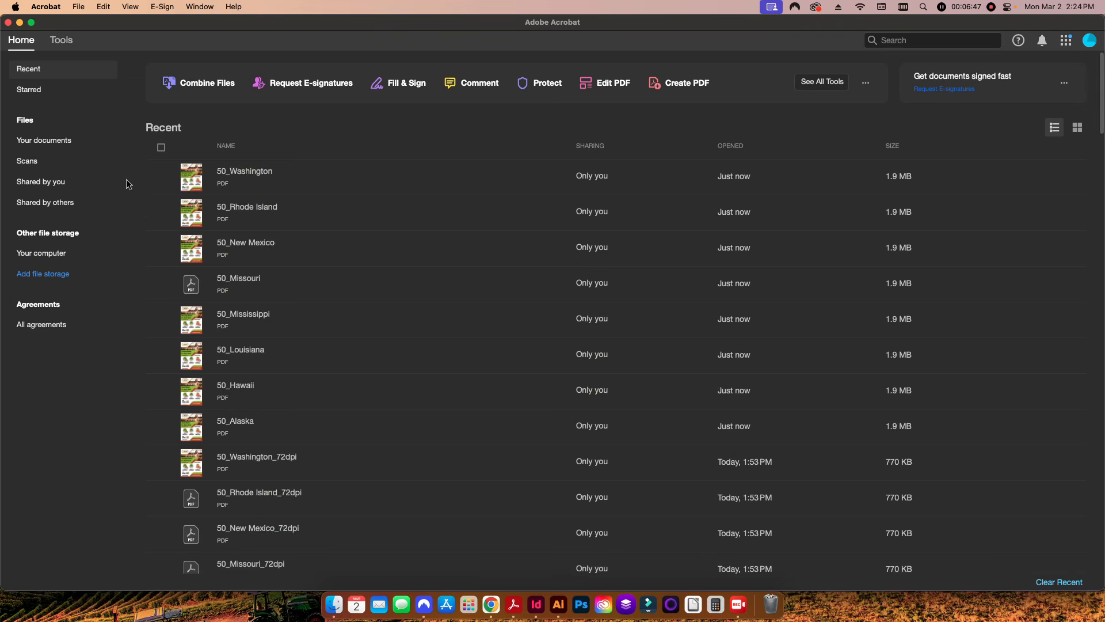
left_click(61, 40)
left_click(239, 547)
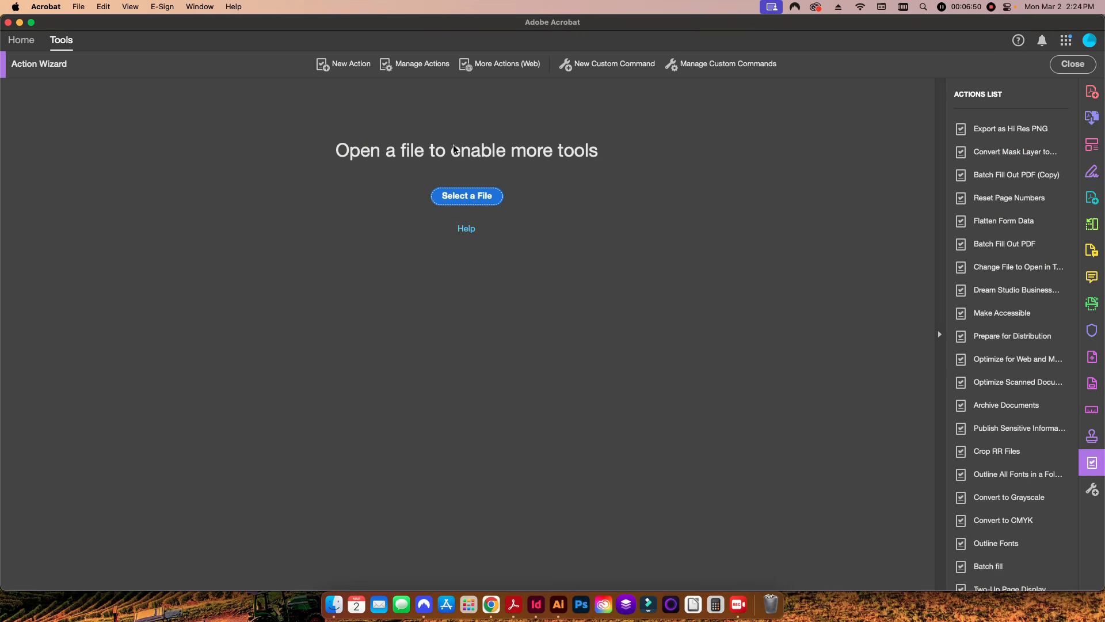
left_click(343, 63)
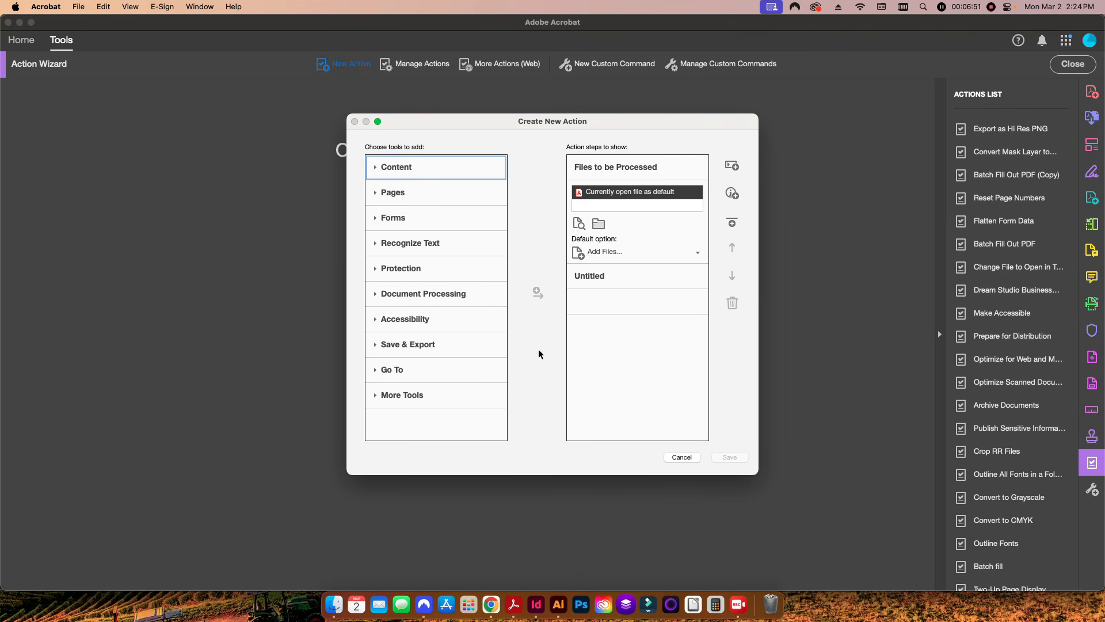
left_click(421, 344)
left_click(393, 367)
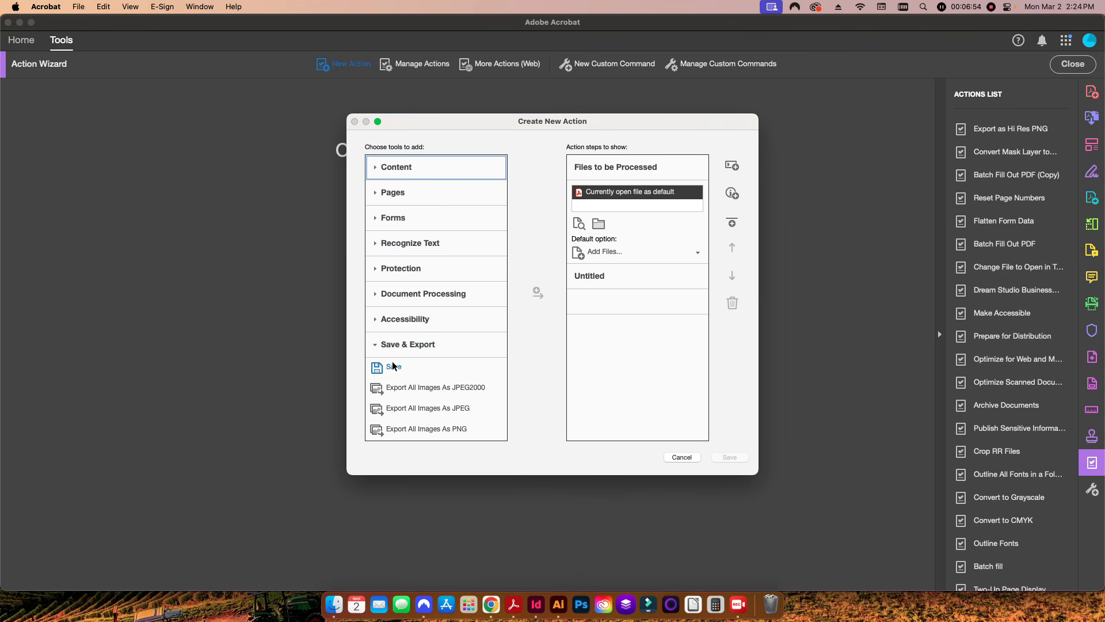
left_click(536, 292)
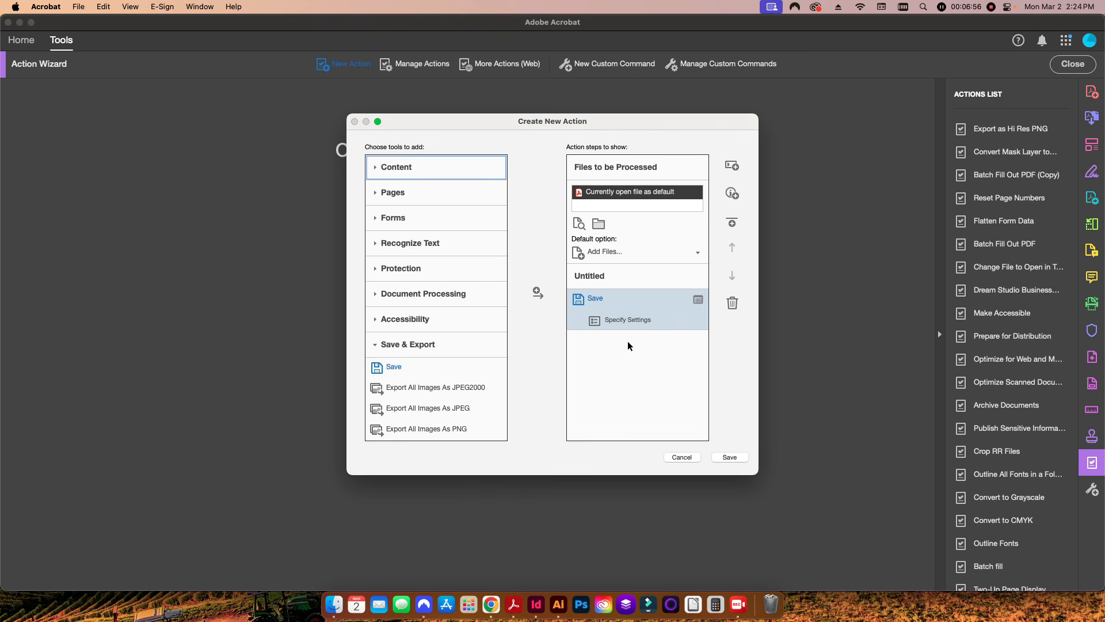
Set the Save step to append "_72dpi" after the original file names and enable PDF Optimizer
left_click(628, 320)
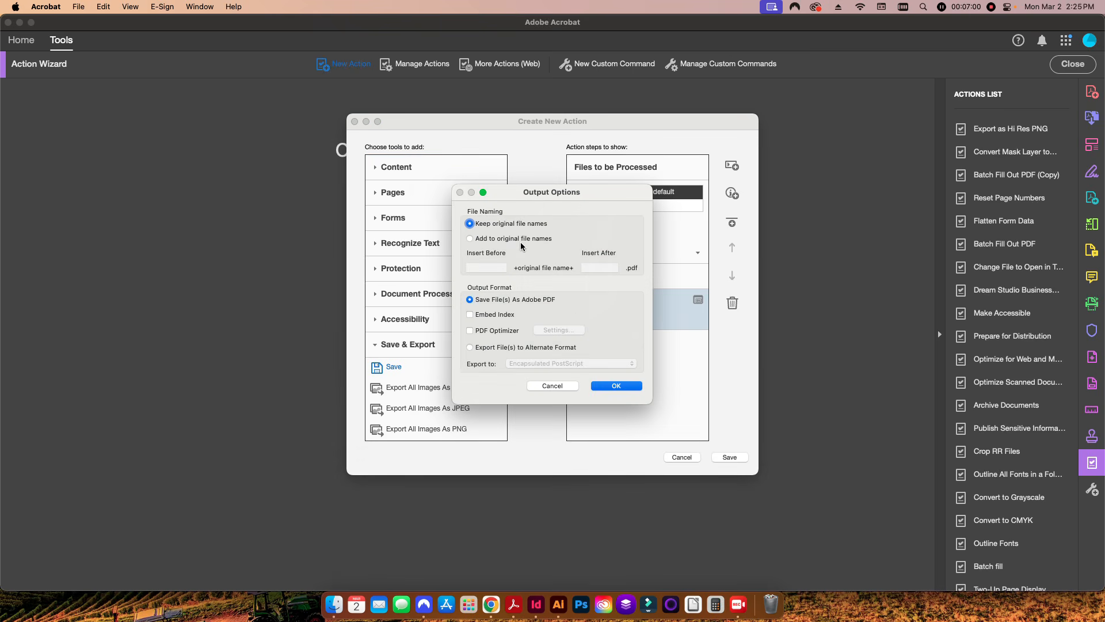
left_click(477, 241)
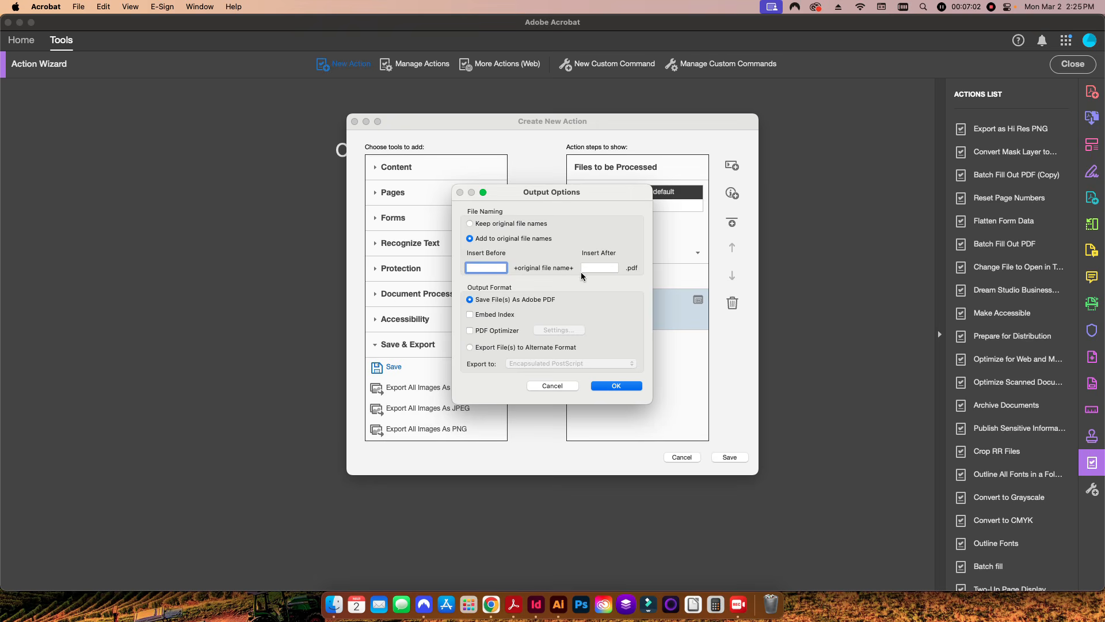
left_click(597, 269)
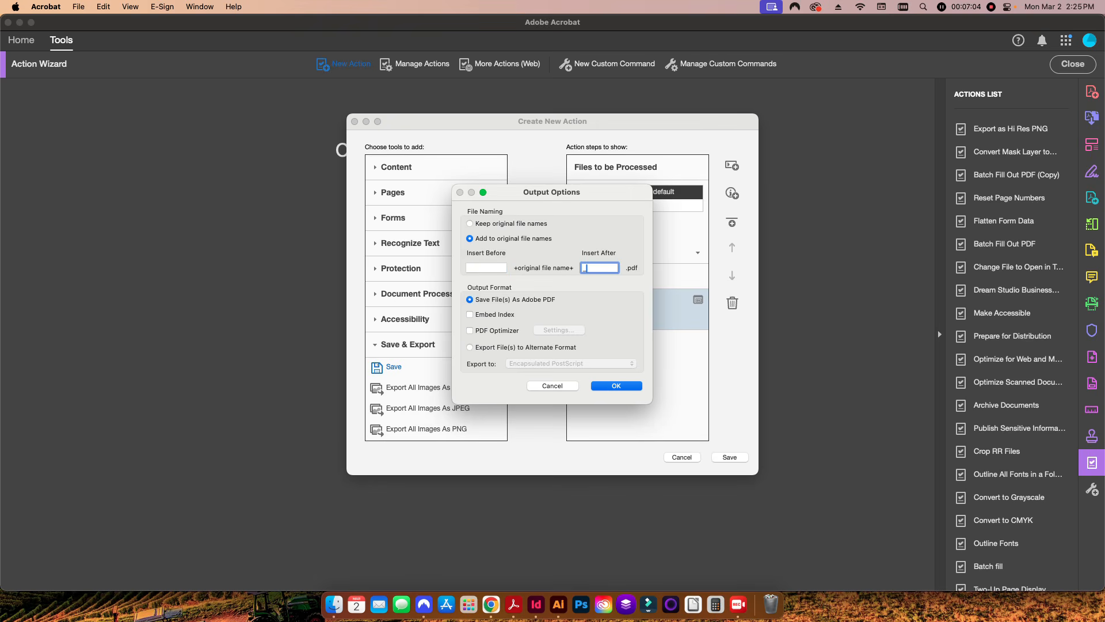
type("_72dpi")
left_click(484, 331)
Load the Save for Web optimizer preset and set color, grayscale and monochrome image downsampling to 72 ppi
left_click(564, 335)
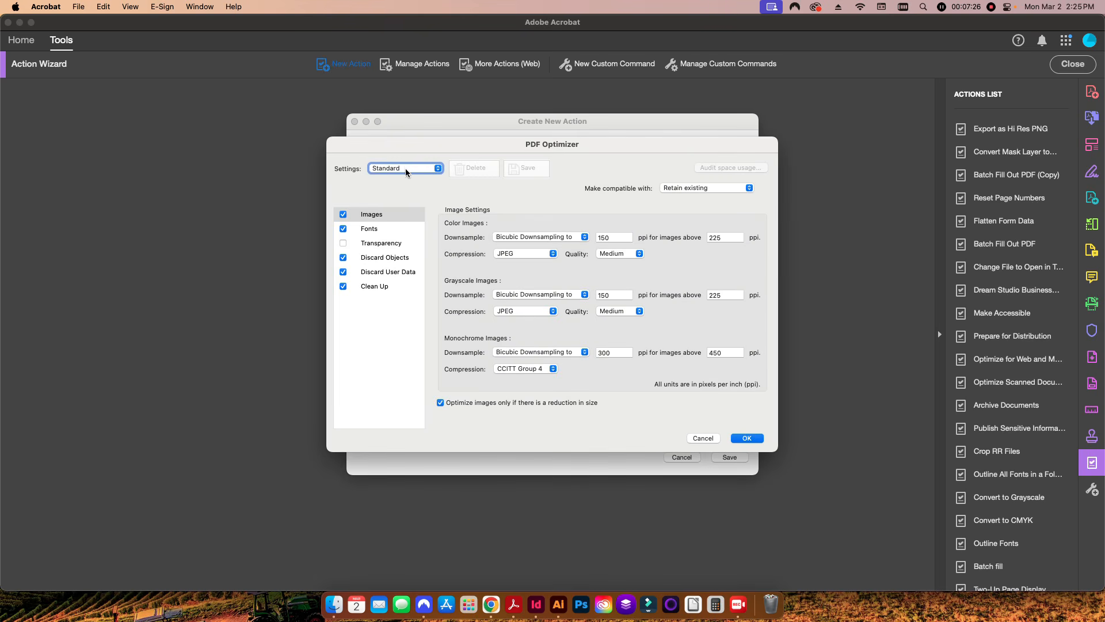
left_click(427, 171)
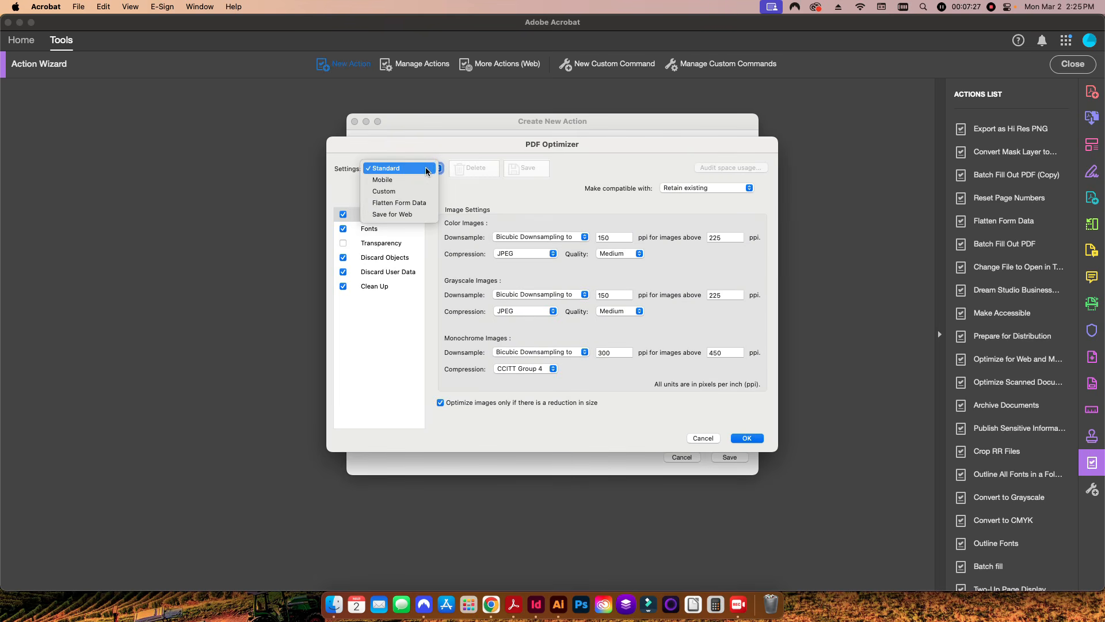
left_click(411, 215)
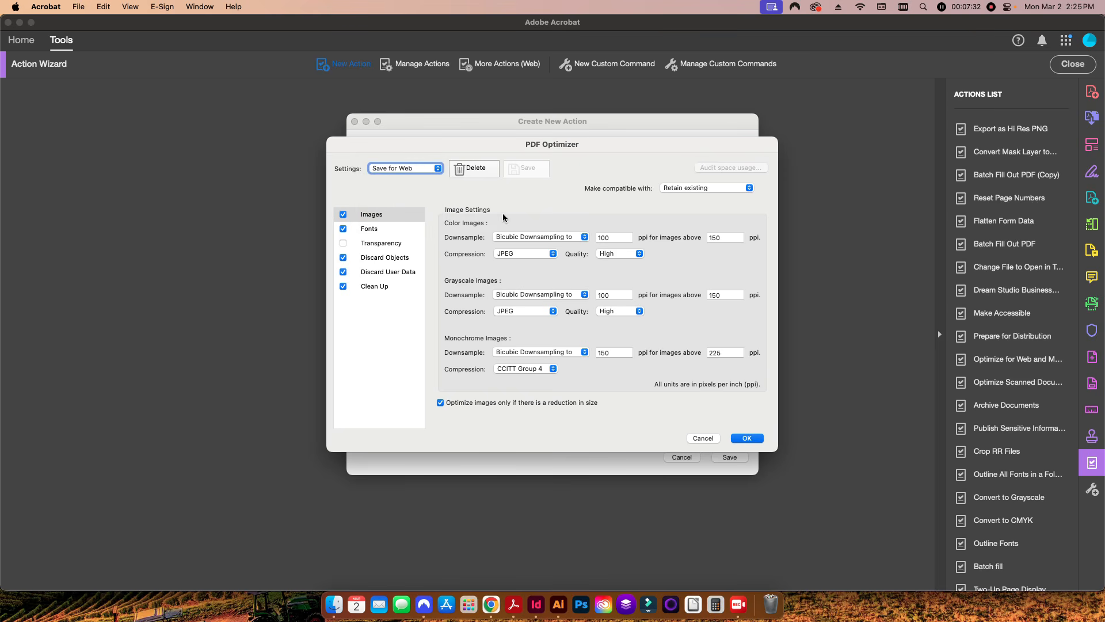
left_click(618, 238)
type("72")
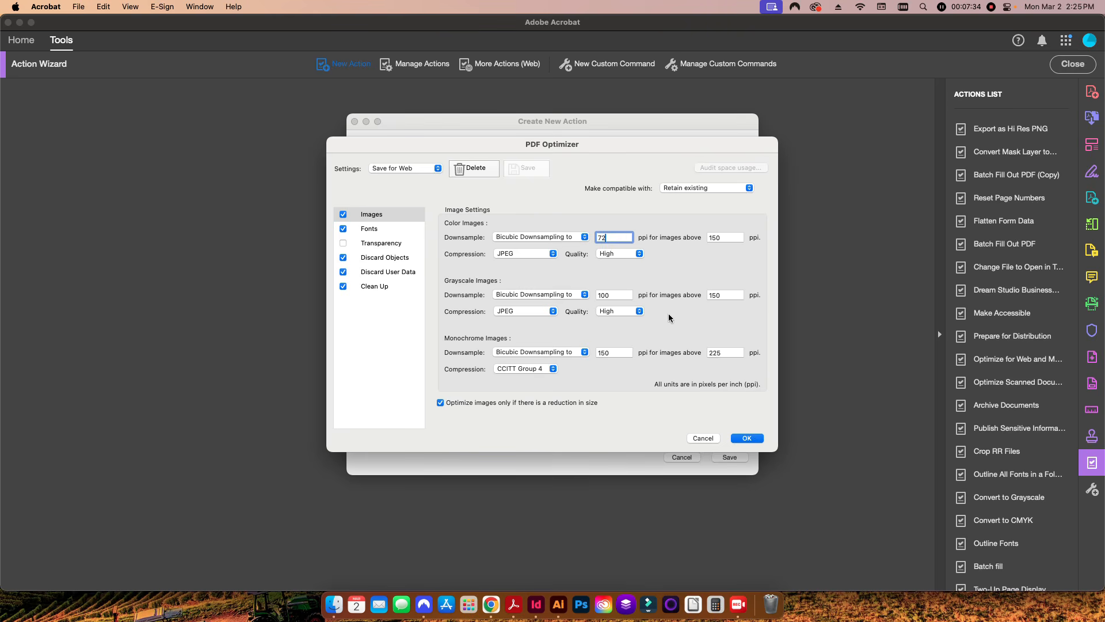
left_click(616, 293)
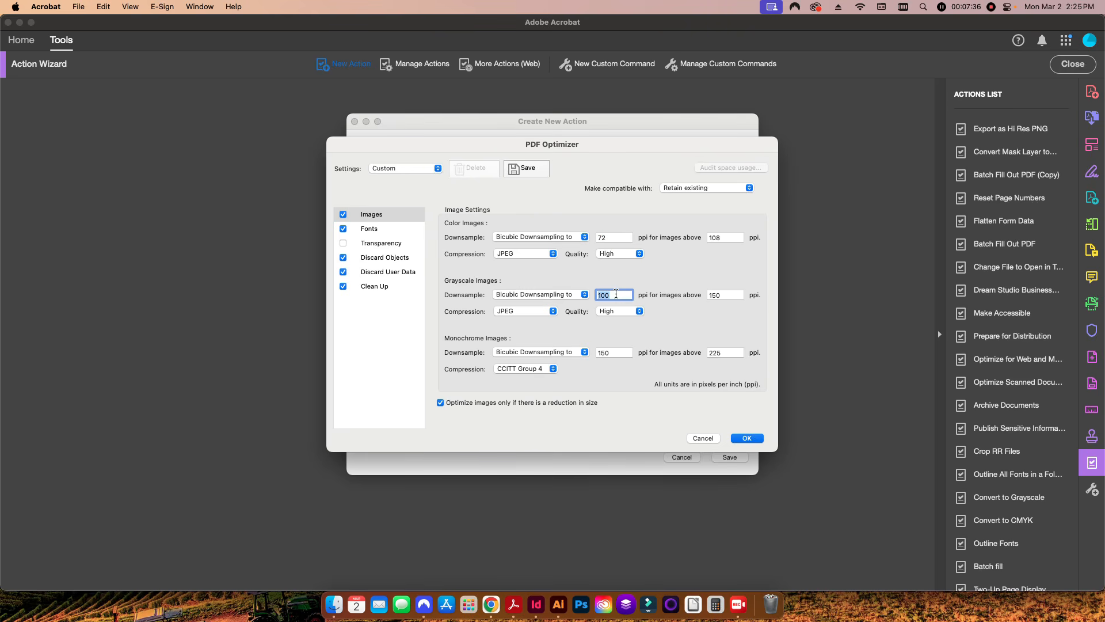
double_click(616, 352)
type("72")
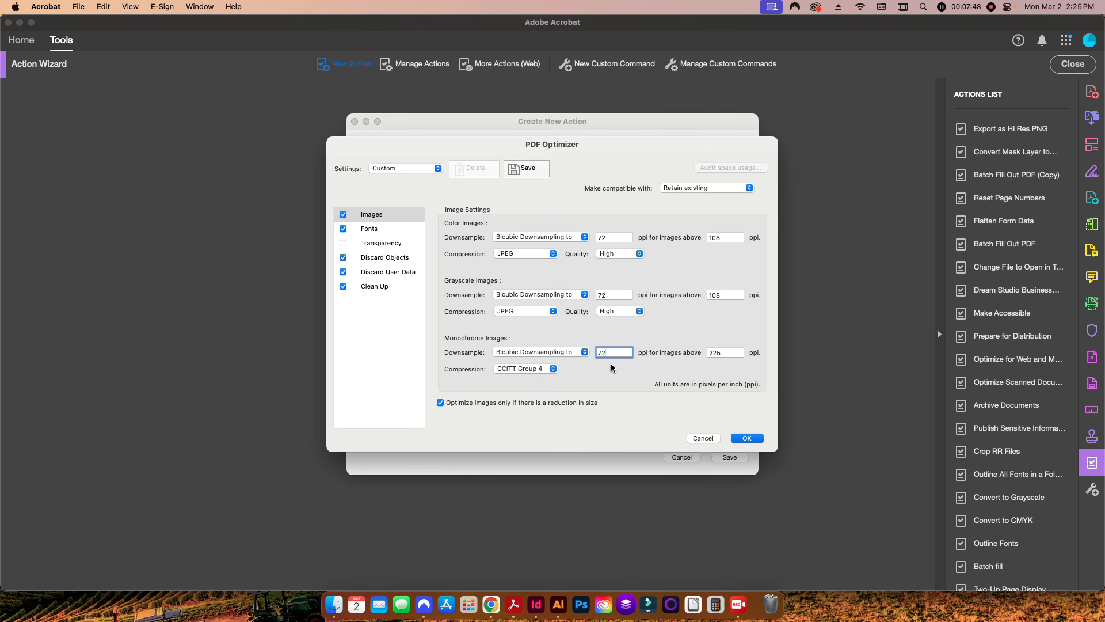
Review the remaining PDF Optimizer categories and save the settings as "Save for Web", replacing the existing preset
left_click(384, 232)
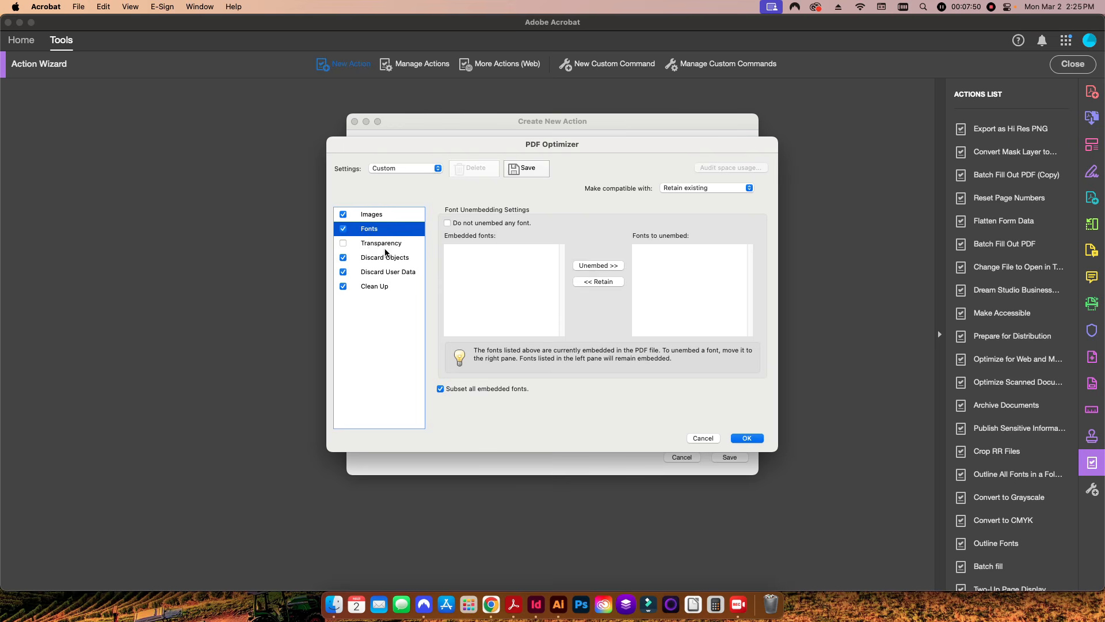
left_click(382, 245)
left_click(378, 259)
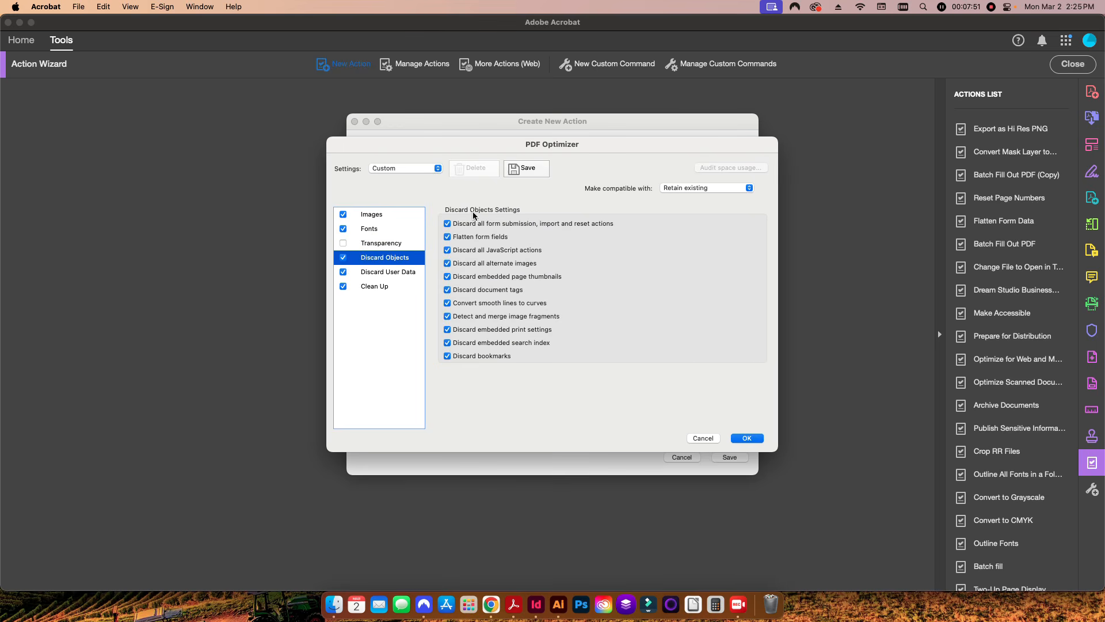
left_click(380, 271)
left_click(373, 286)
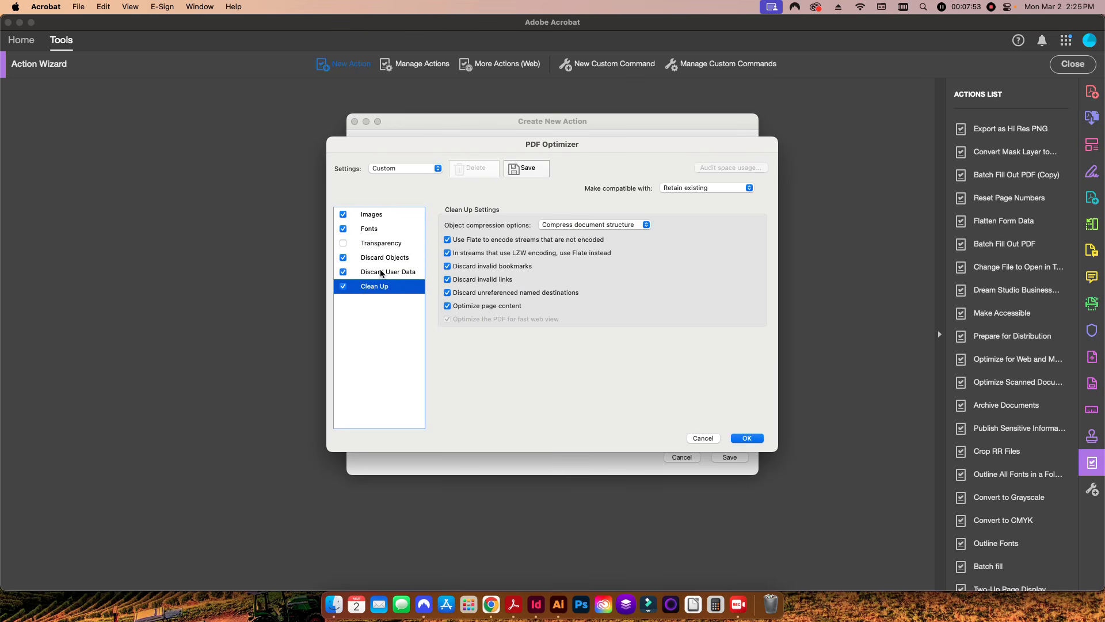
left_click(375, 216)
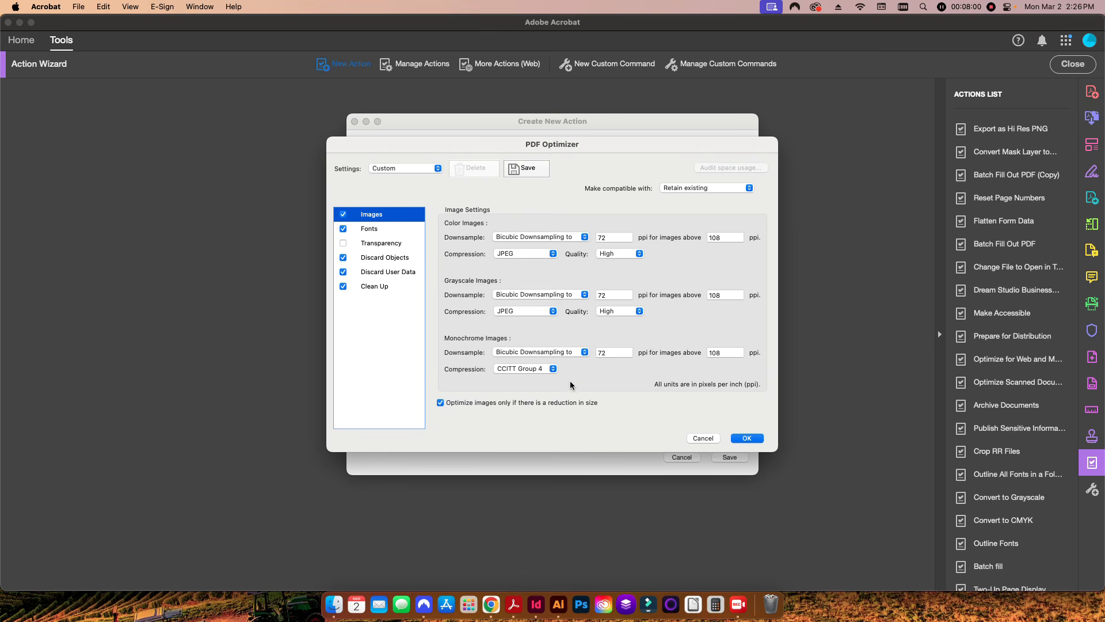
left_click(748, 438)
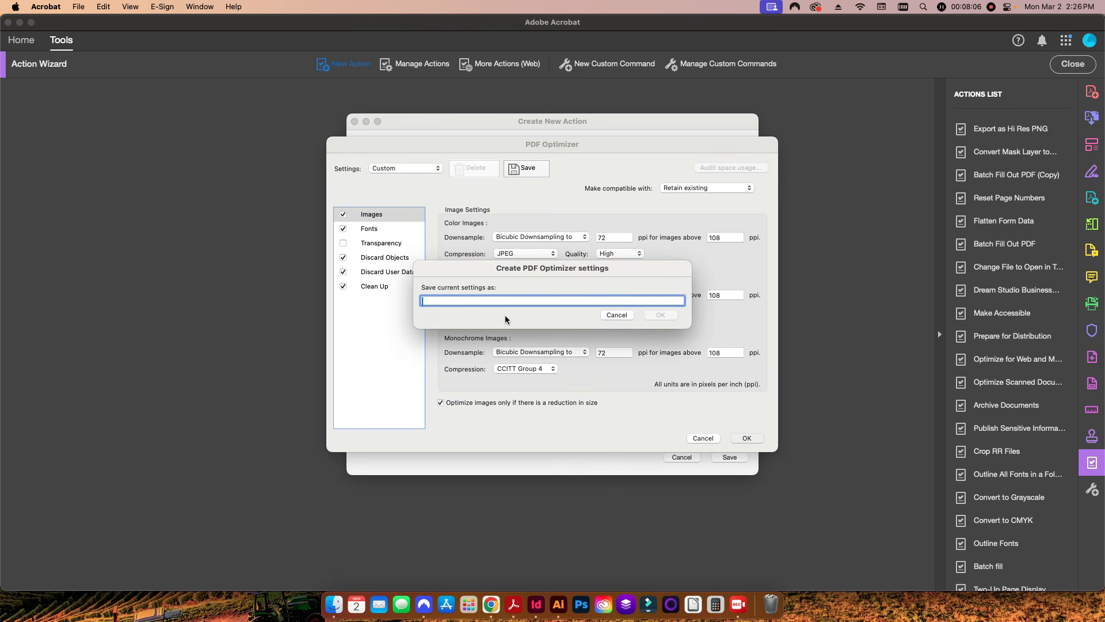
type("Save for Web")
left_click(661, 315)
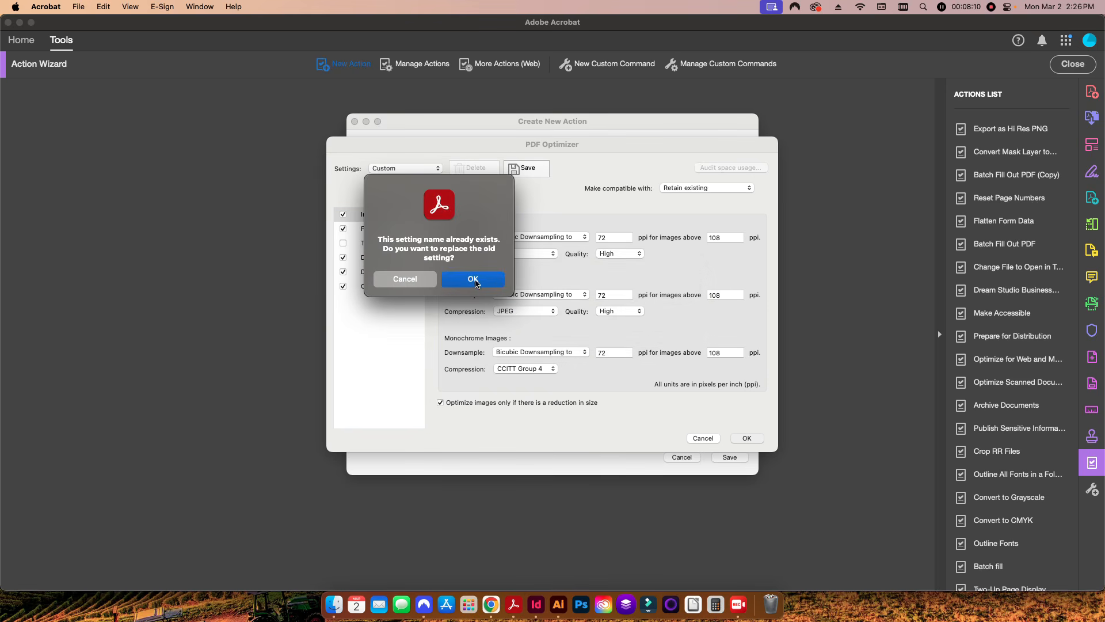
left_click(474, 281)
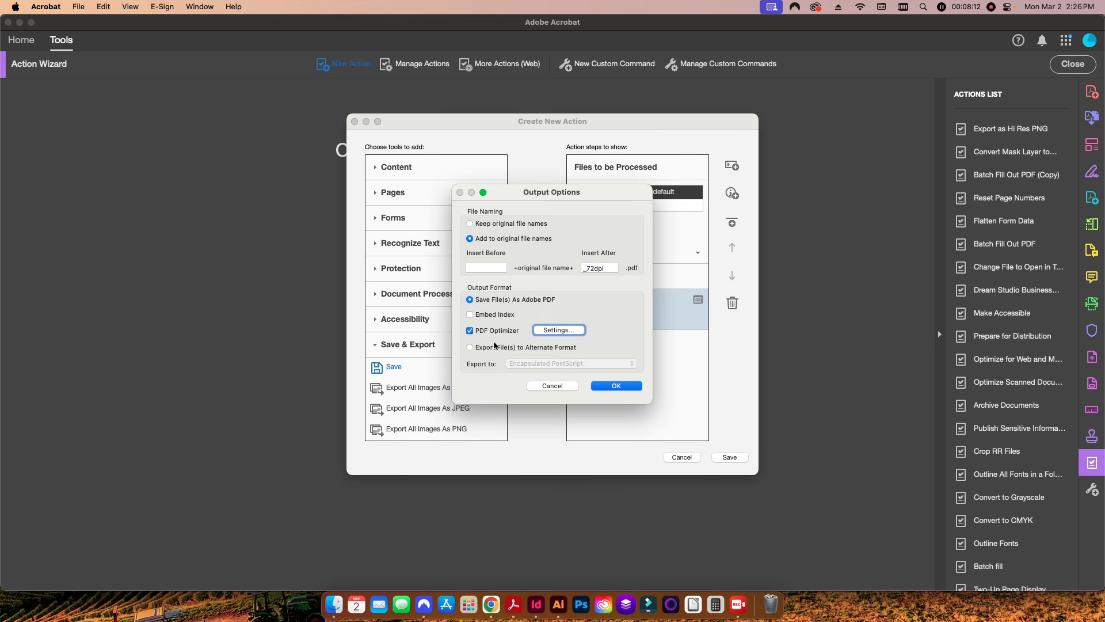
Reopen the PDF Optimizer settings to check the Save for Web preset, then accept the output options
left_click(558, 331)
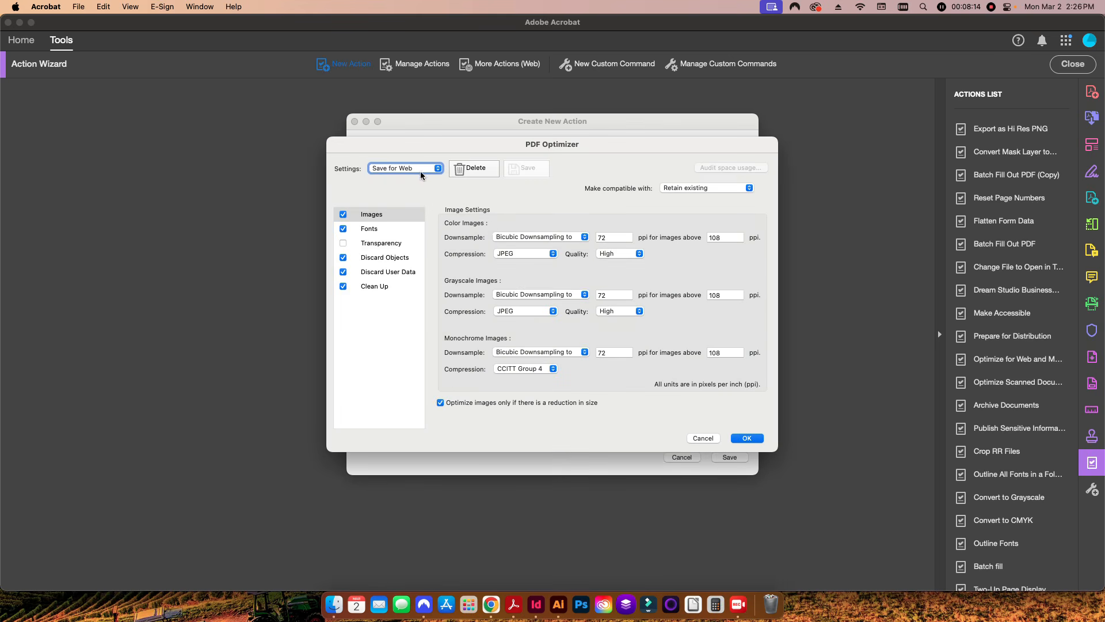
left_click(746, 437)
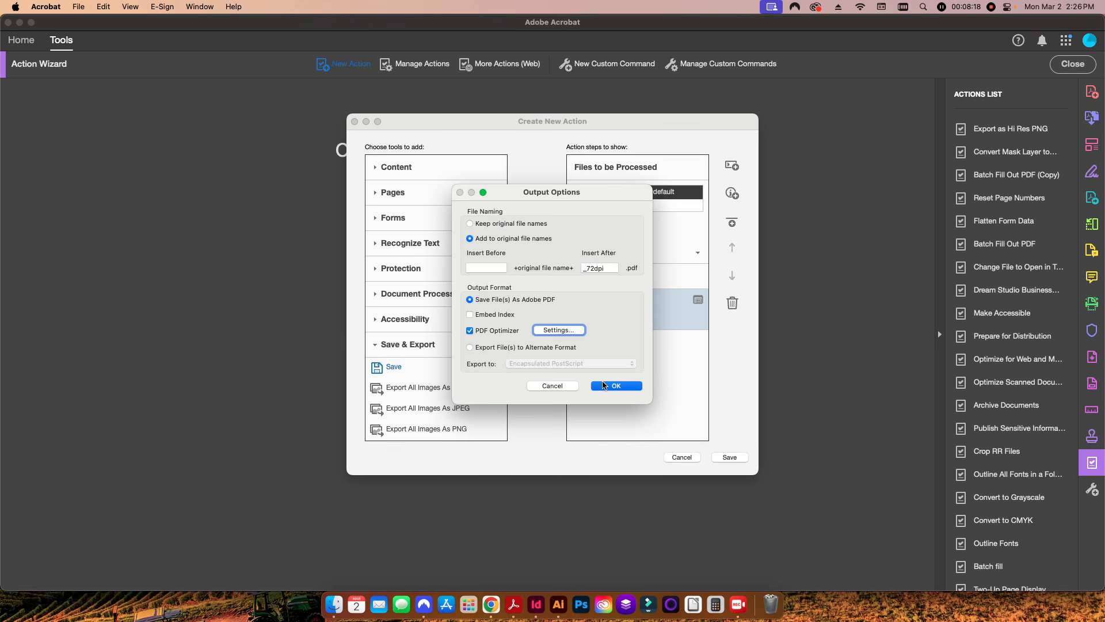
left_click(619, 386)
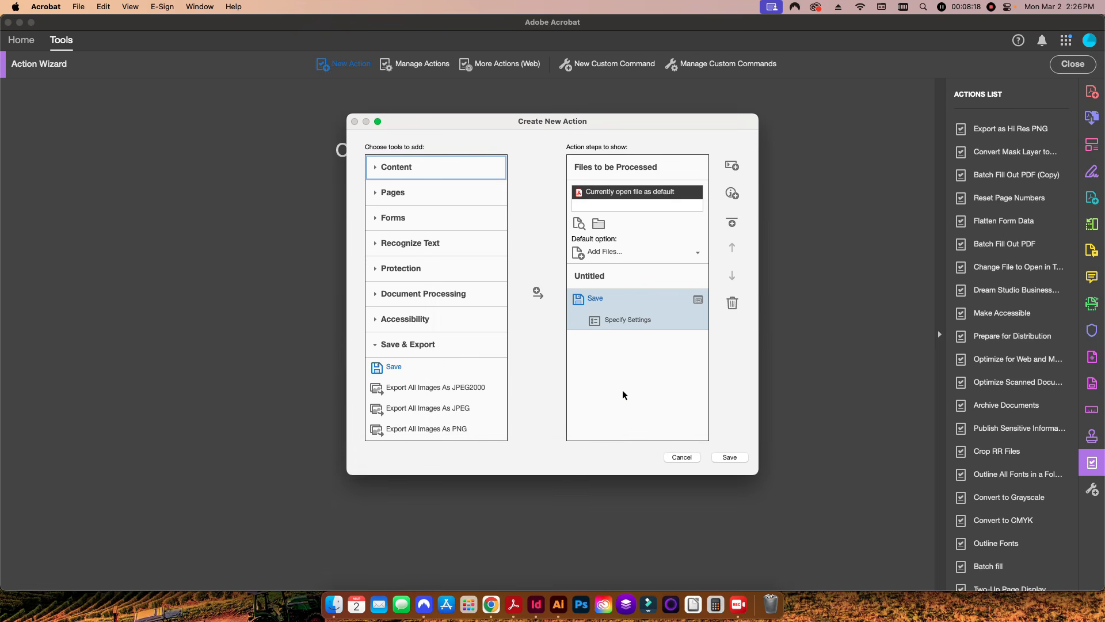
Make the Save step write to a new local folder named "Optimized PDFs" inside Locations
left_click(698, 301)
left_click(652, 350)
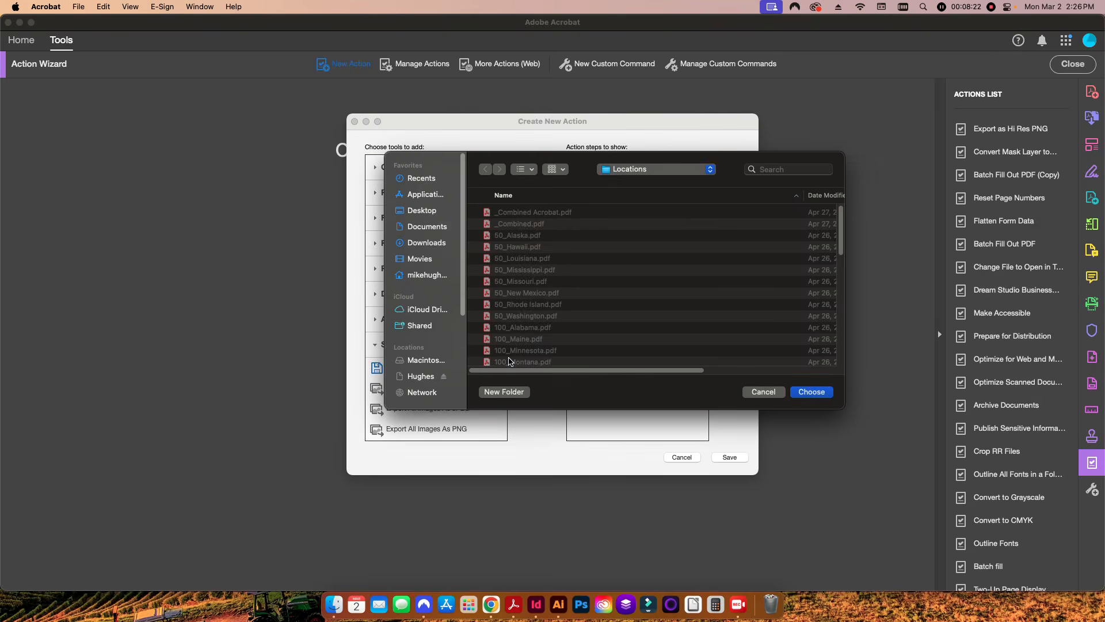
scroll(509, 361, "down", 10)
left_click(503, 391)
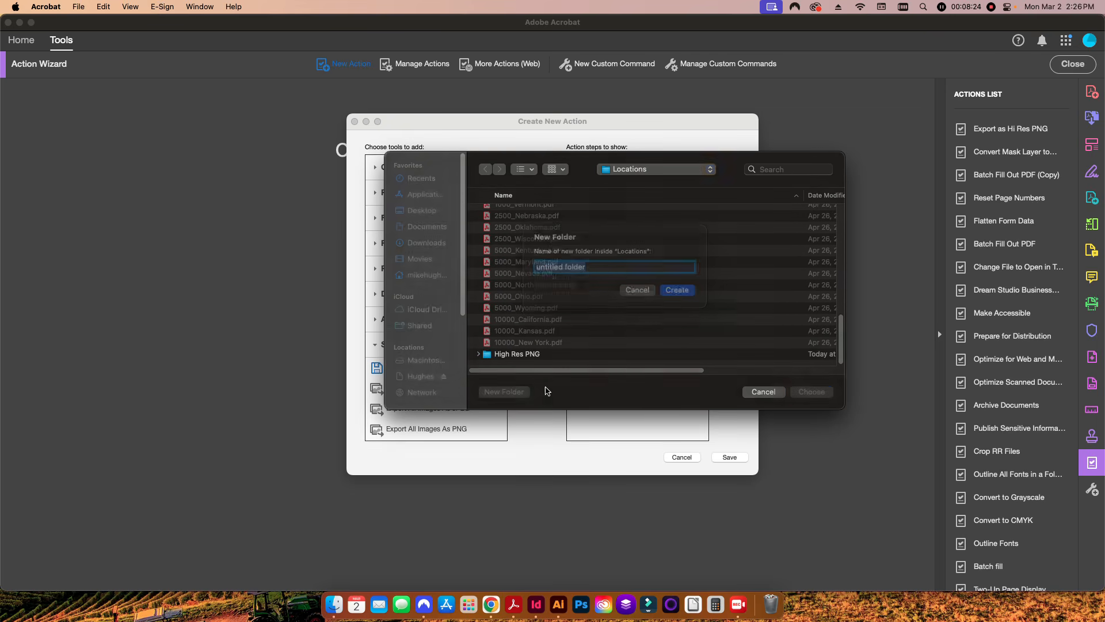
type("Op")
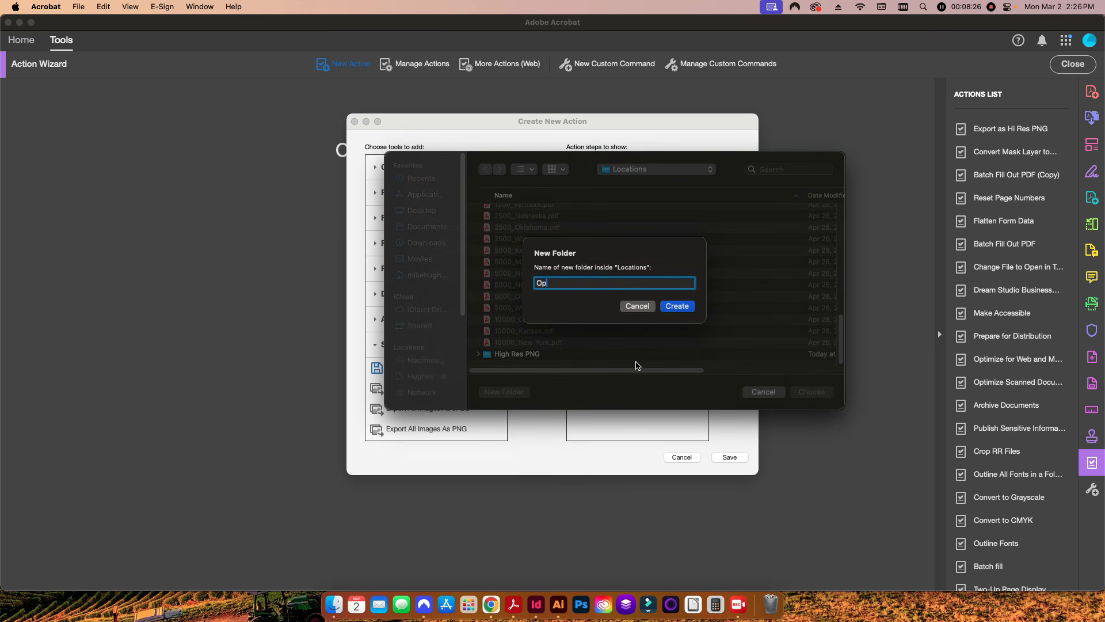
type("timized PDFs")
key("Return")
left_click(811, 393)
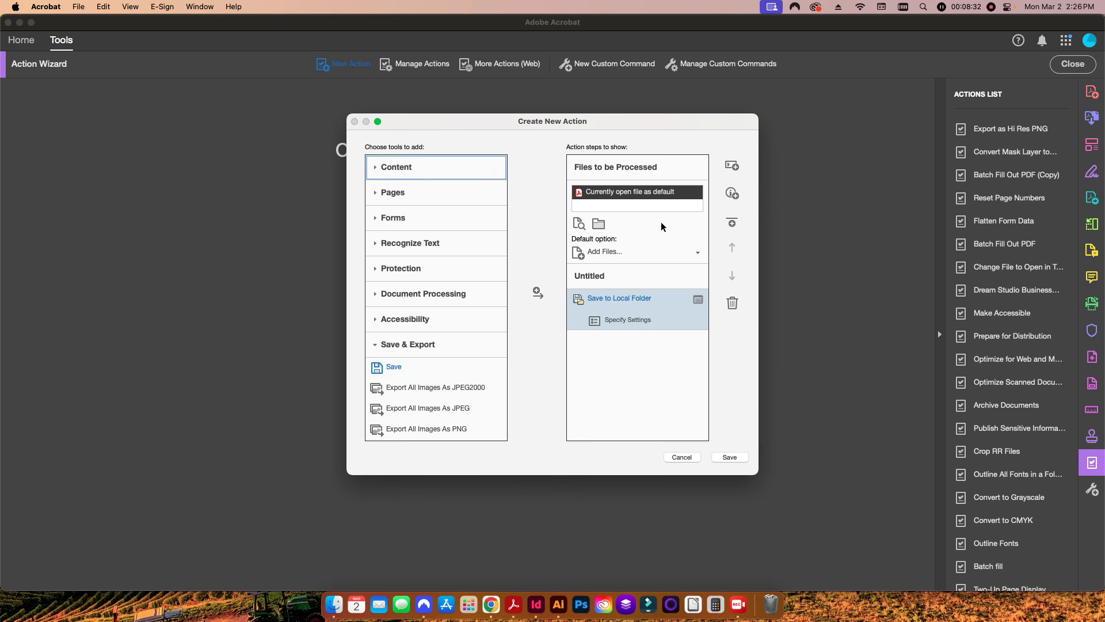
Add a second Save step that keeps original file names and exports the files to PNG format
double_click(408, 368)
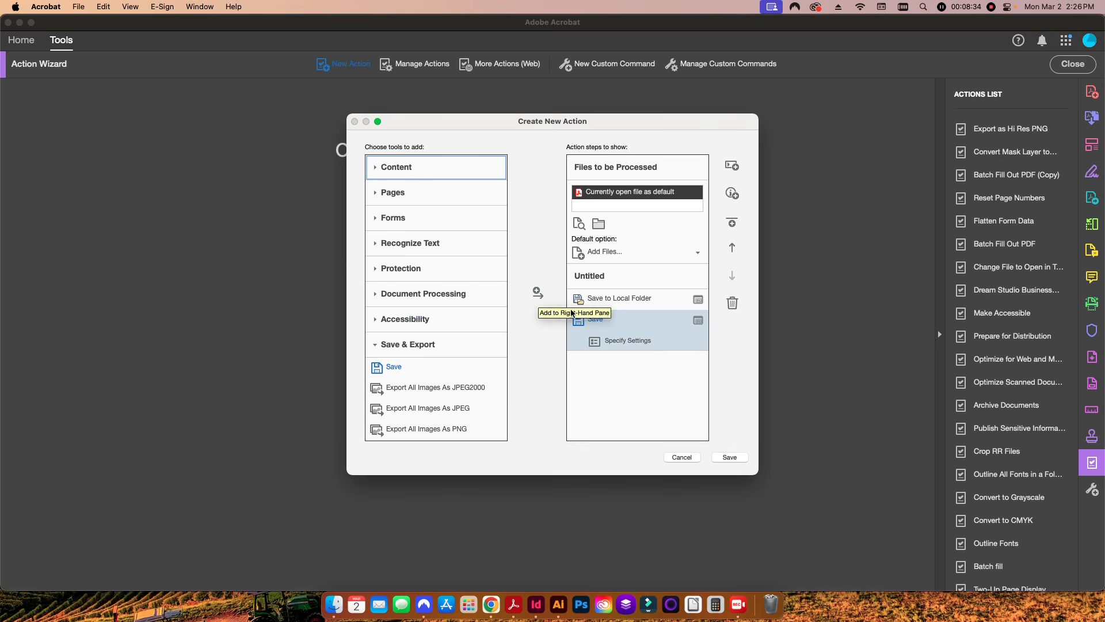
left_click(620, 341)
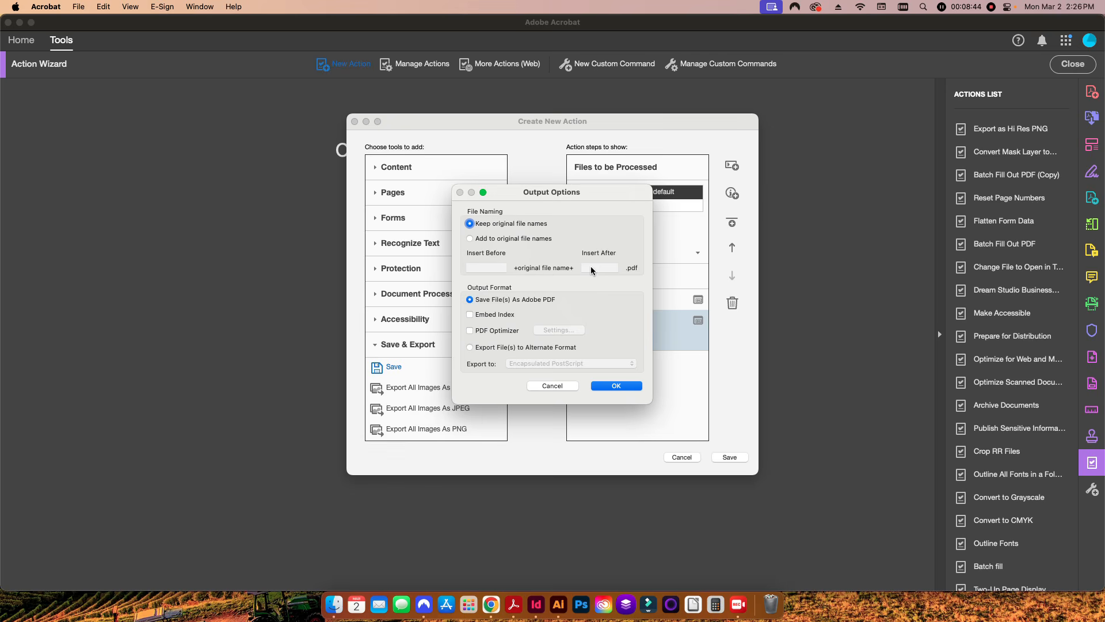
left_click(491, 347)
left_click(565, 368)
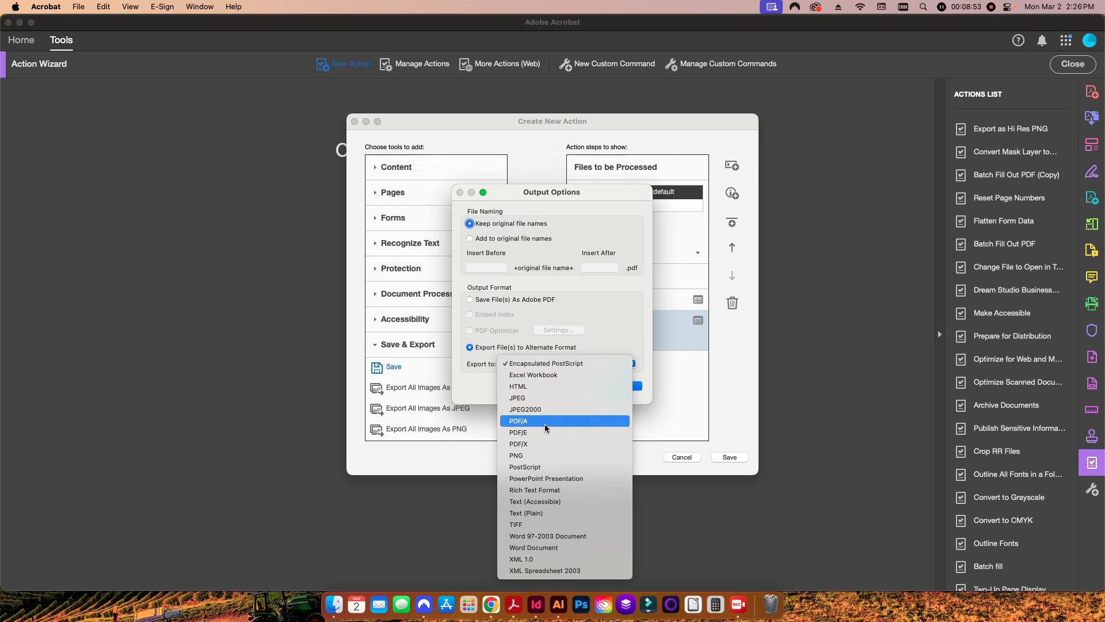
left_click(546, 455)
left_click(622, 386)
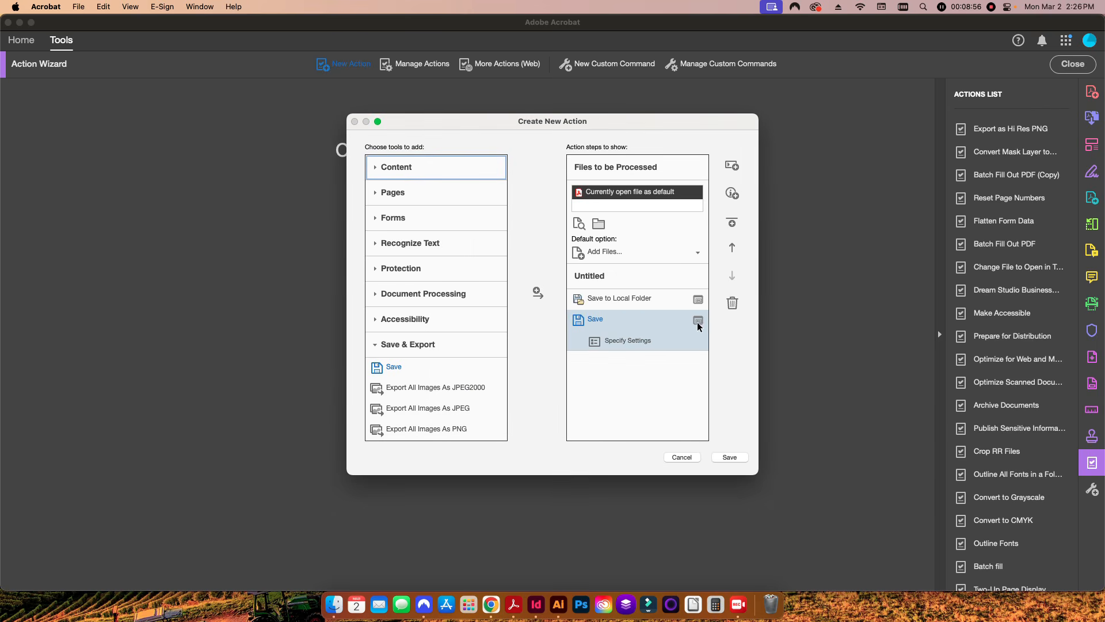
Make the second Save step write to a new local folder named "Low Res PNGs" inside Optimized PDFs
left_click(698, 324)
left_click(628, 367)
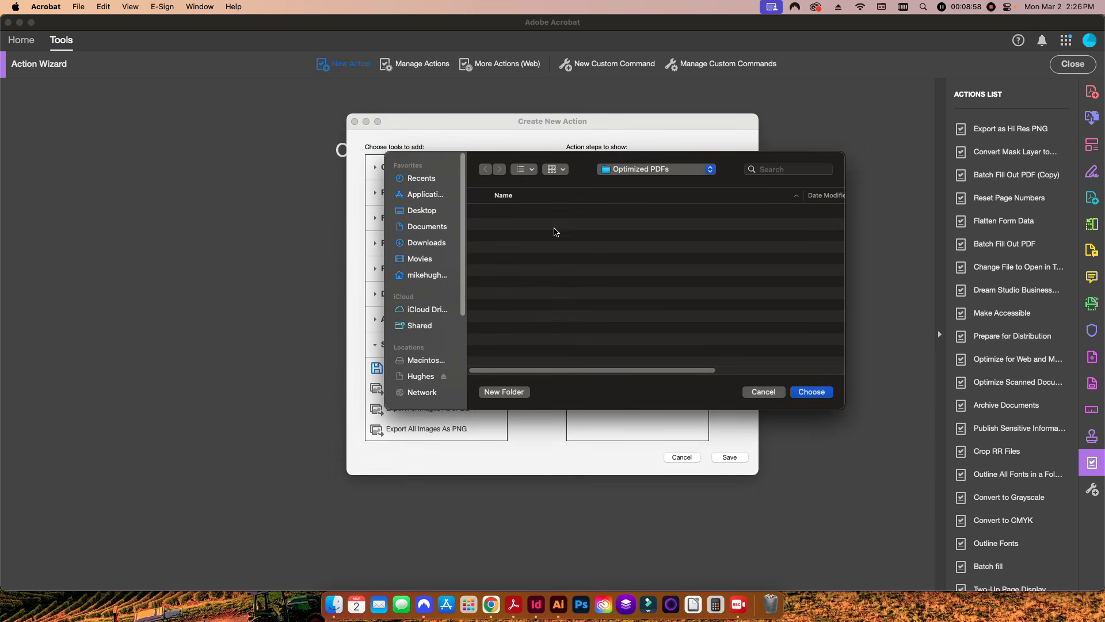
left_click(501, 393)
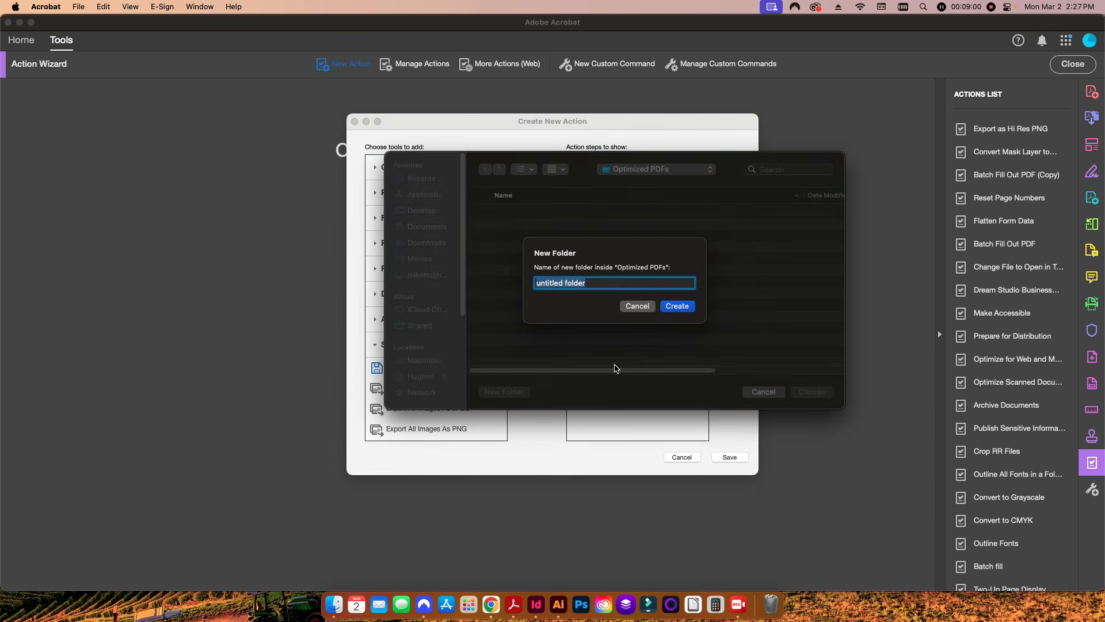
type("Low Res PNGs")
key("Return")
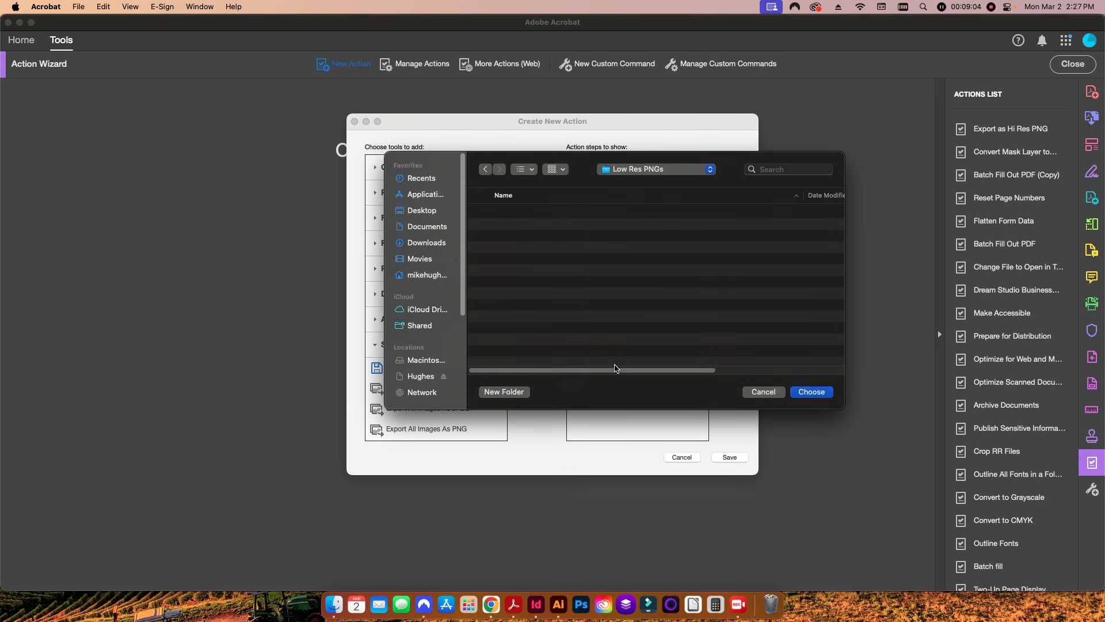
left_click(796, 393)
Save the action as "Export to Low res PNG files" with the description "Exports to low res PNGs."
left_click(730, 457)
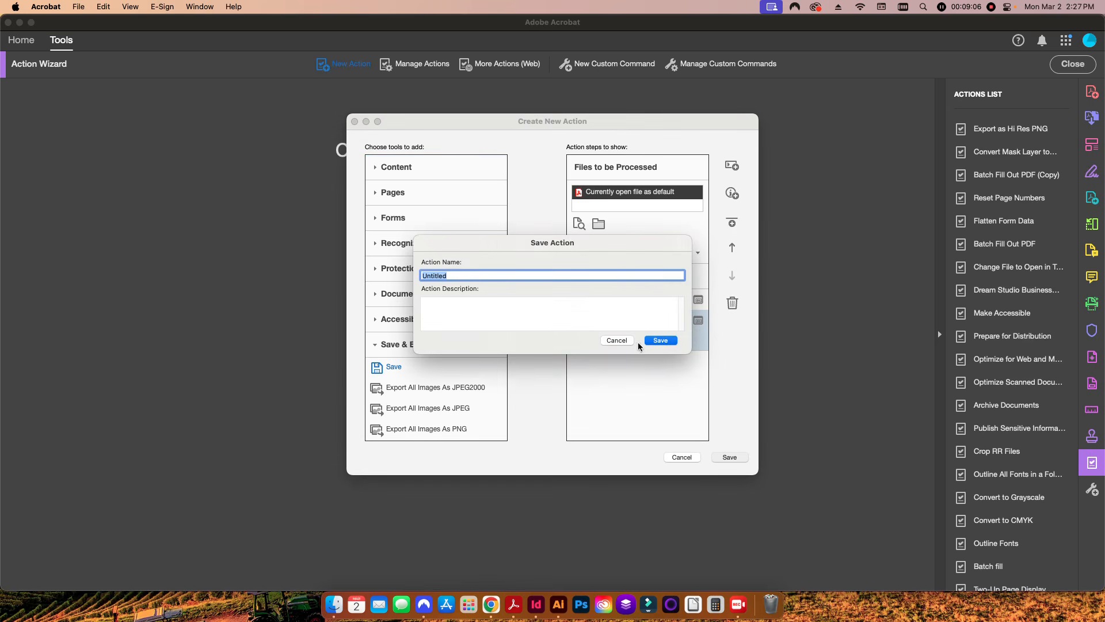
type("Export to Low res PNG files")
key("Tab")
type("Exp")
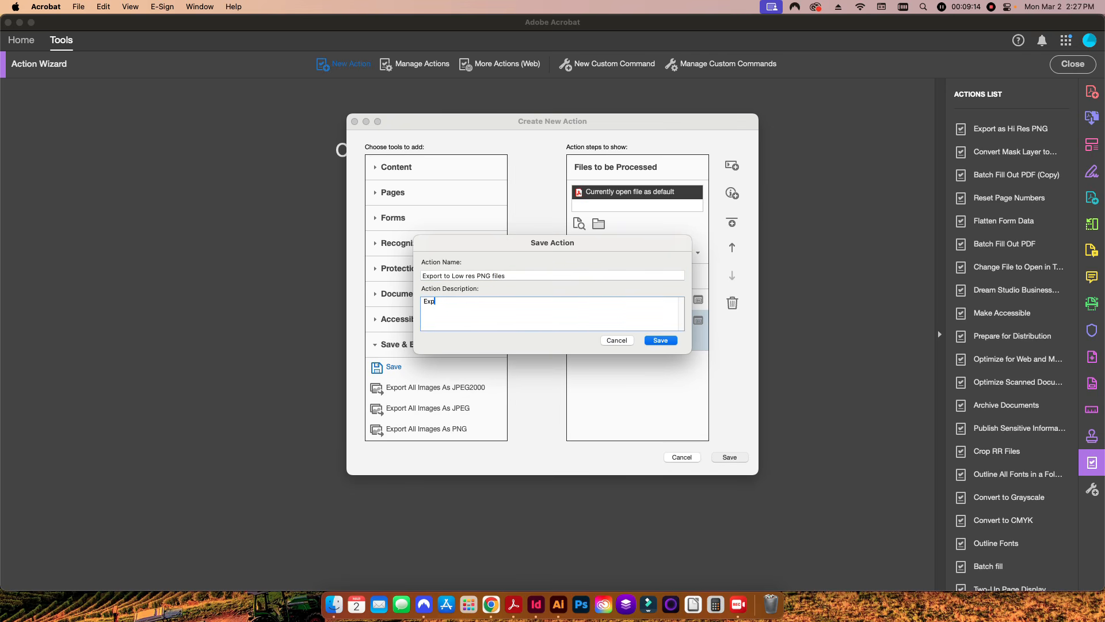
type("orts to low res PNGs.")
key("Return")
left_click(660, 341)
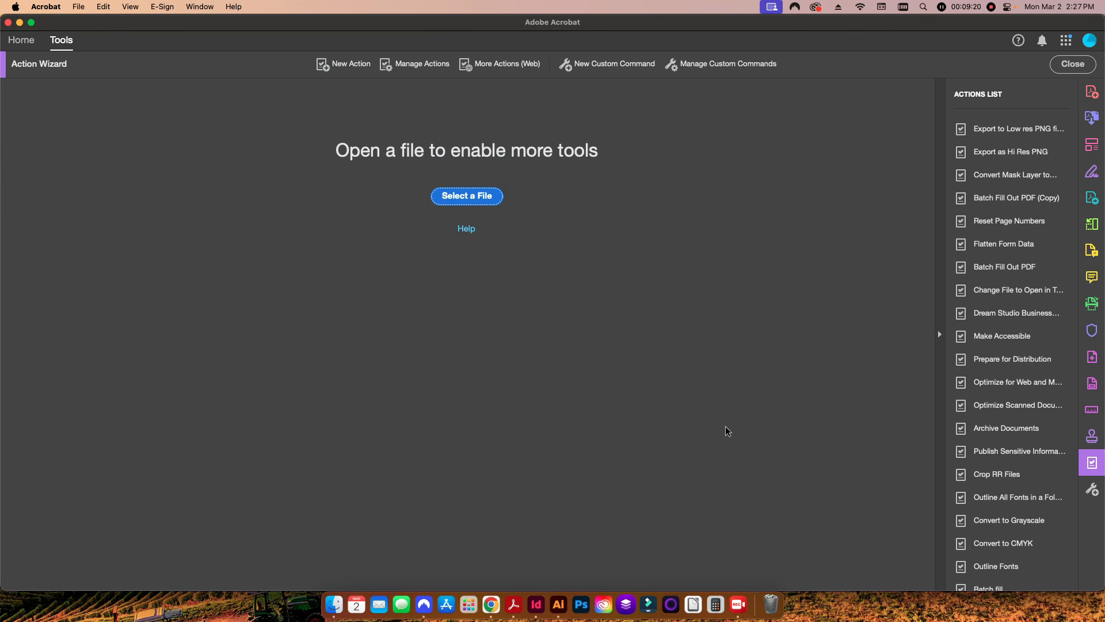
left_click(1010, 149)
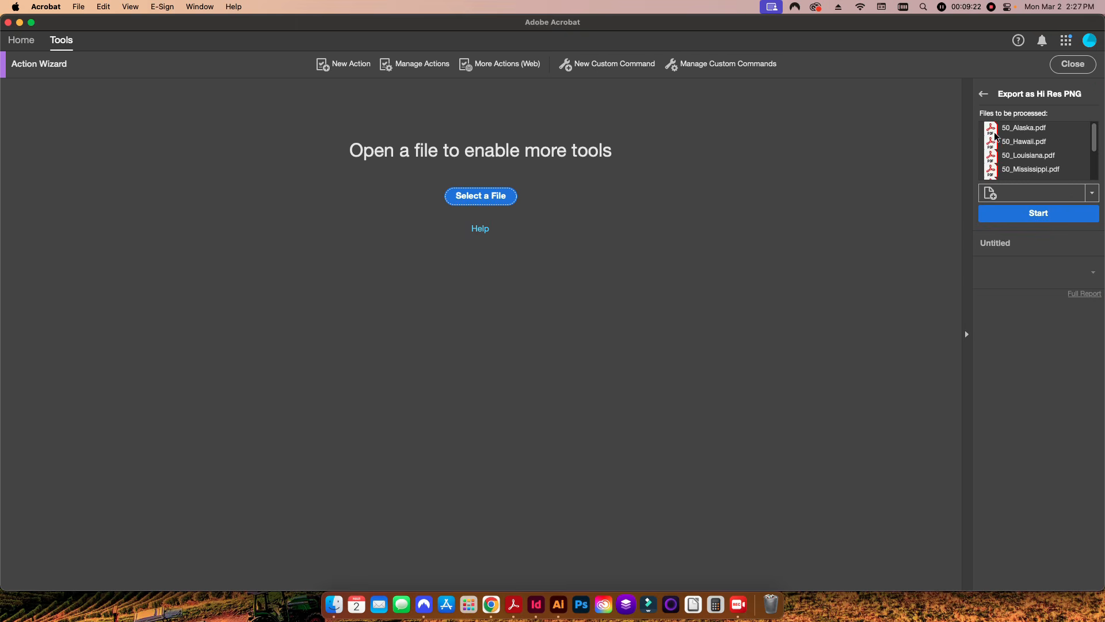
left_click(983, 94)
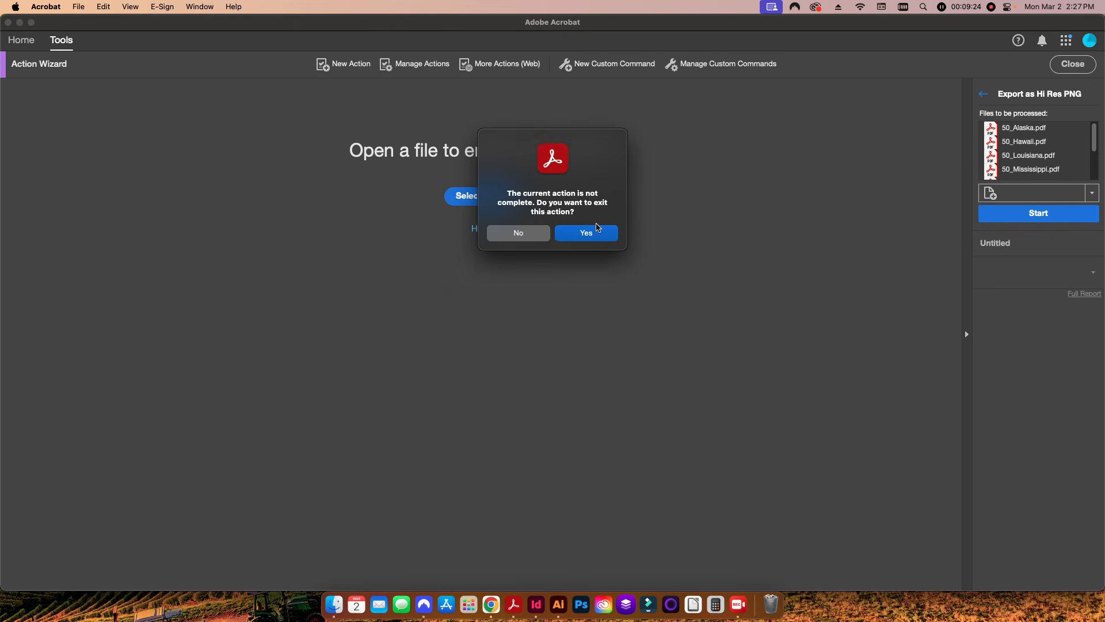
left_click(599, 229)
Run the Export to Low res PNG files action on 50_Alaska.pdf through 50_Washington.pdf from the Locations folder, and close the processed PDF
left_click(1040, 132)
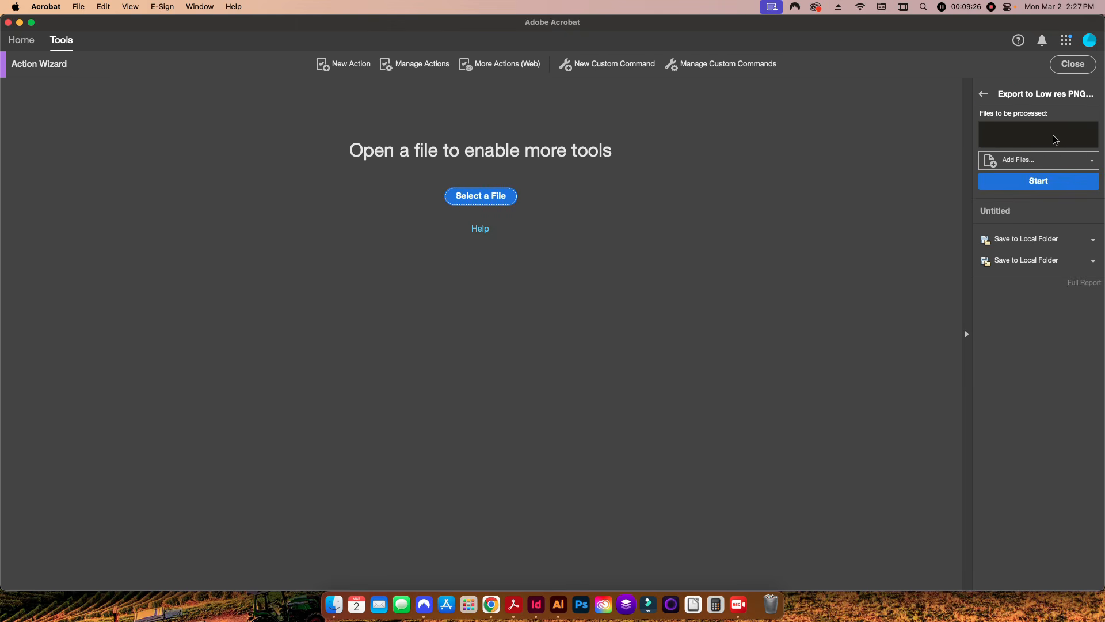
left_click(1015, 165)
left_click(589, 115)
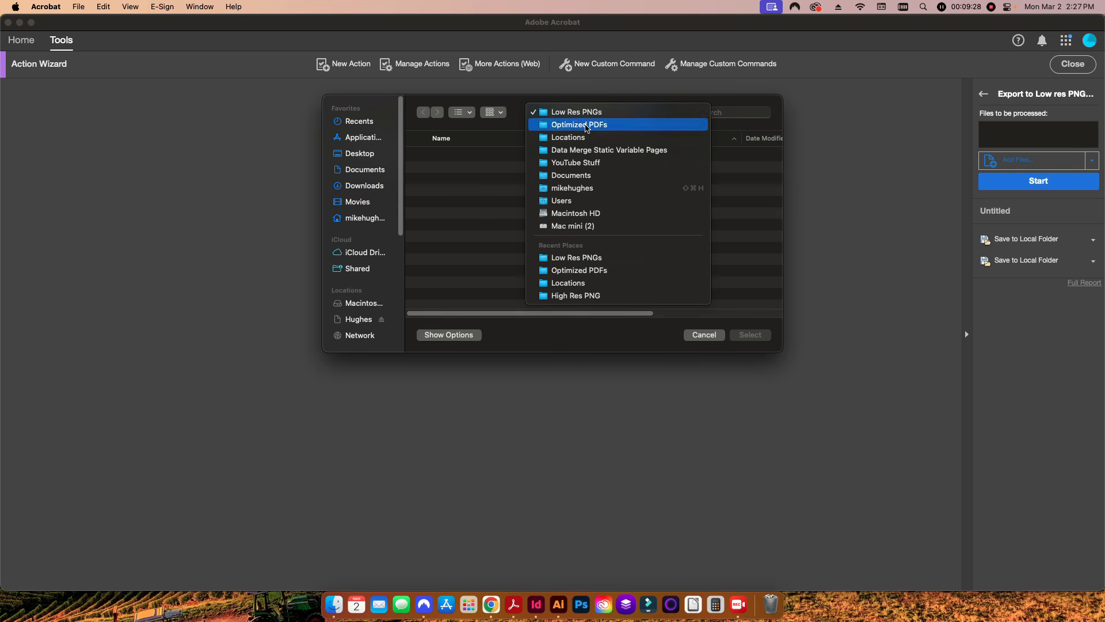
left_click(578, 123)
left_click(561, 112)
left_click(561, 119)
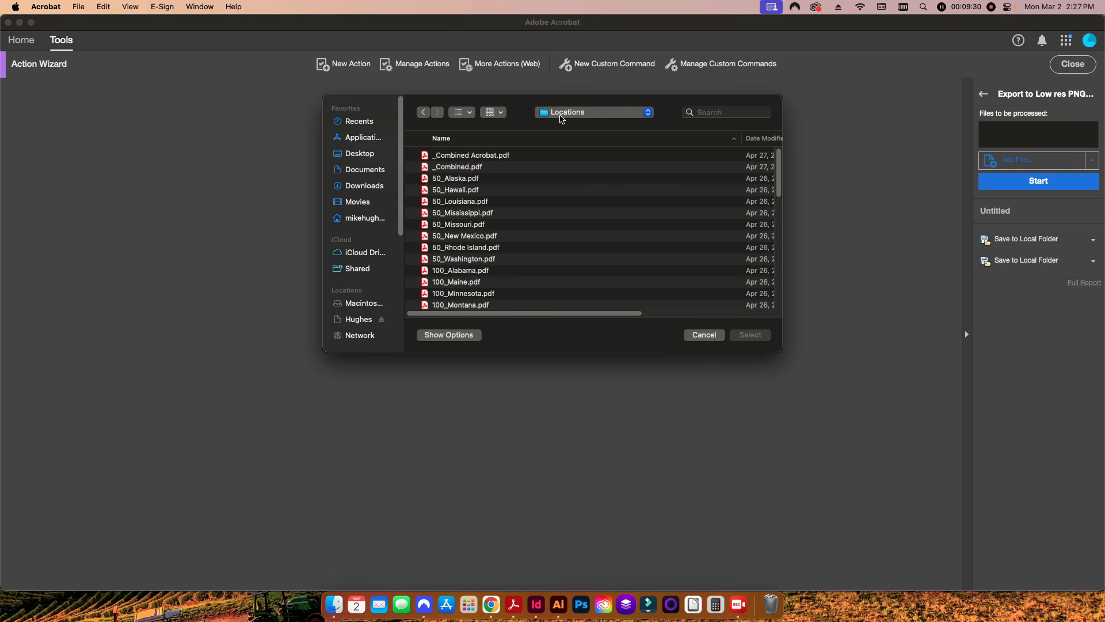
left_click(457, 179)
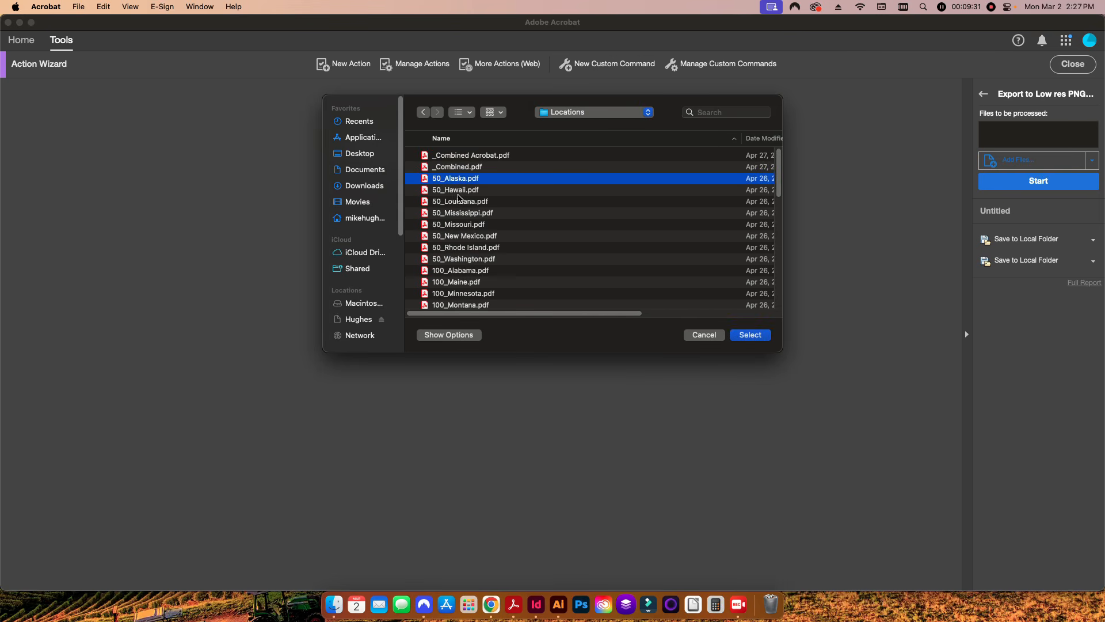
left_click(455, 258, "shift")
left_click(750, 336)
left_click(1014, 213)
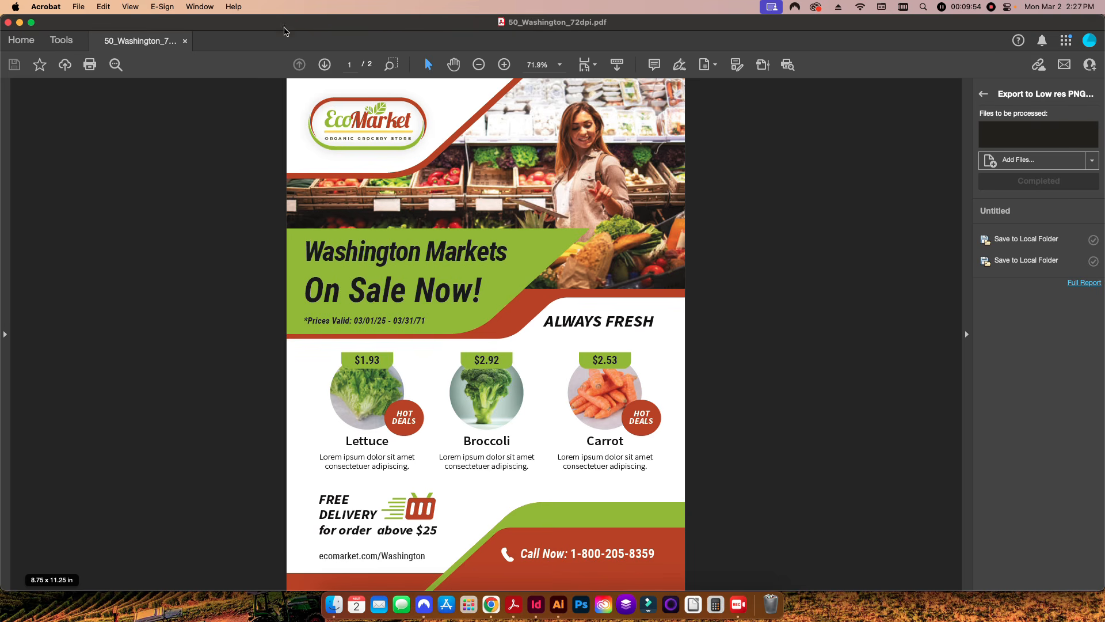
left_click(185, 42)
Switch to Finder and open 50_Alaska_72dpi.pdf from the Optimized PDFs folder to inspect its quality, then quit Acrobat
scroll(331, 437, "down", 1)
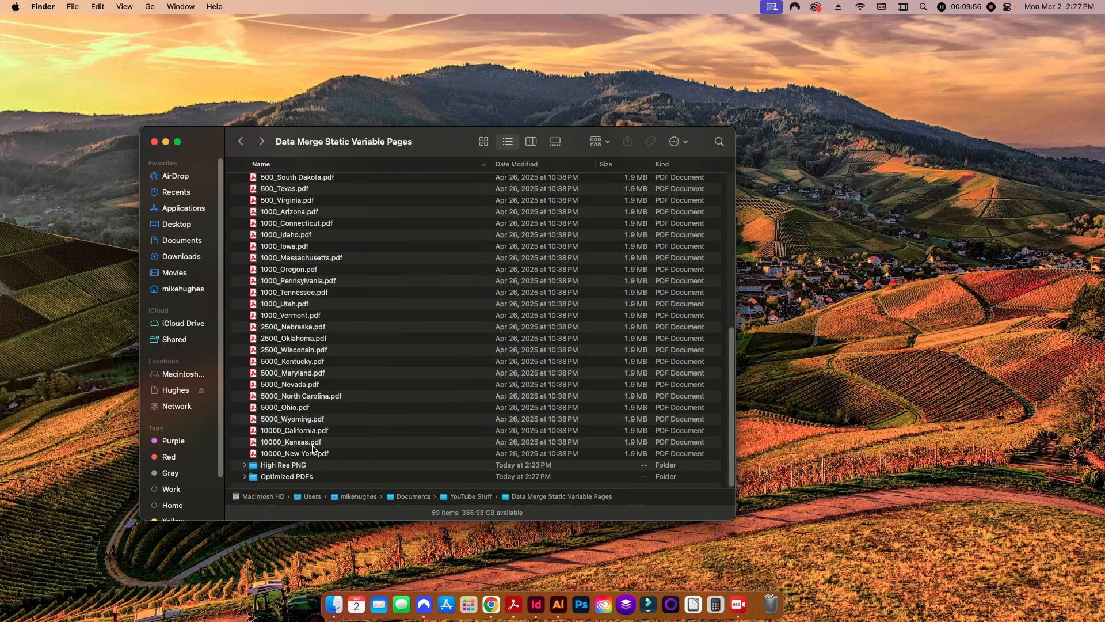
double_click(282, 477)
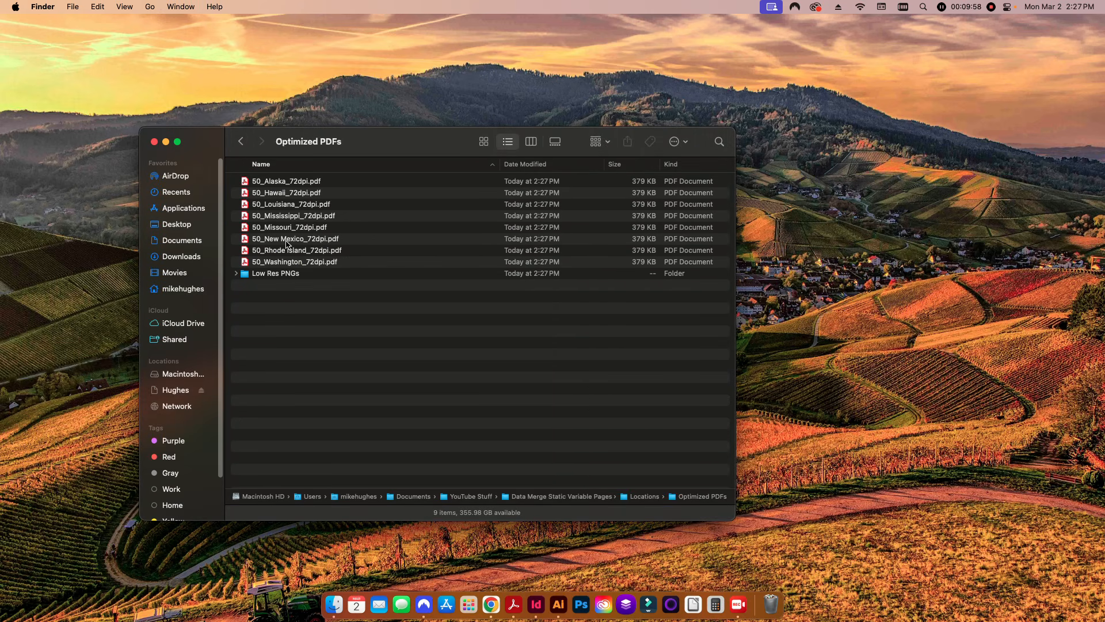
double_click(271, 181)
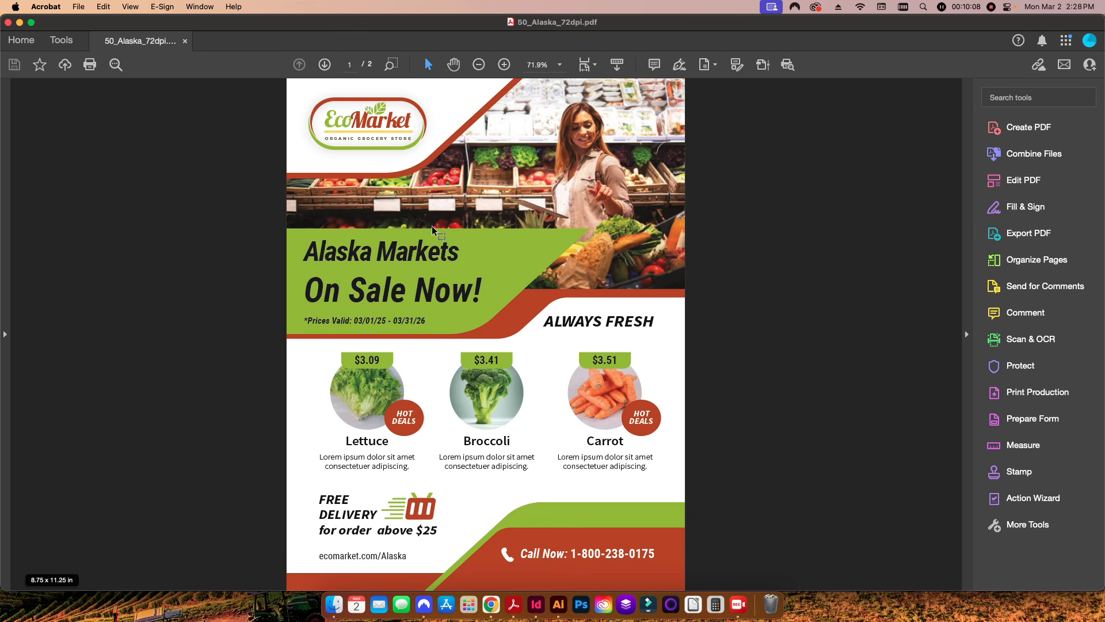
key("cmd+q")
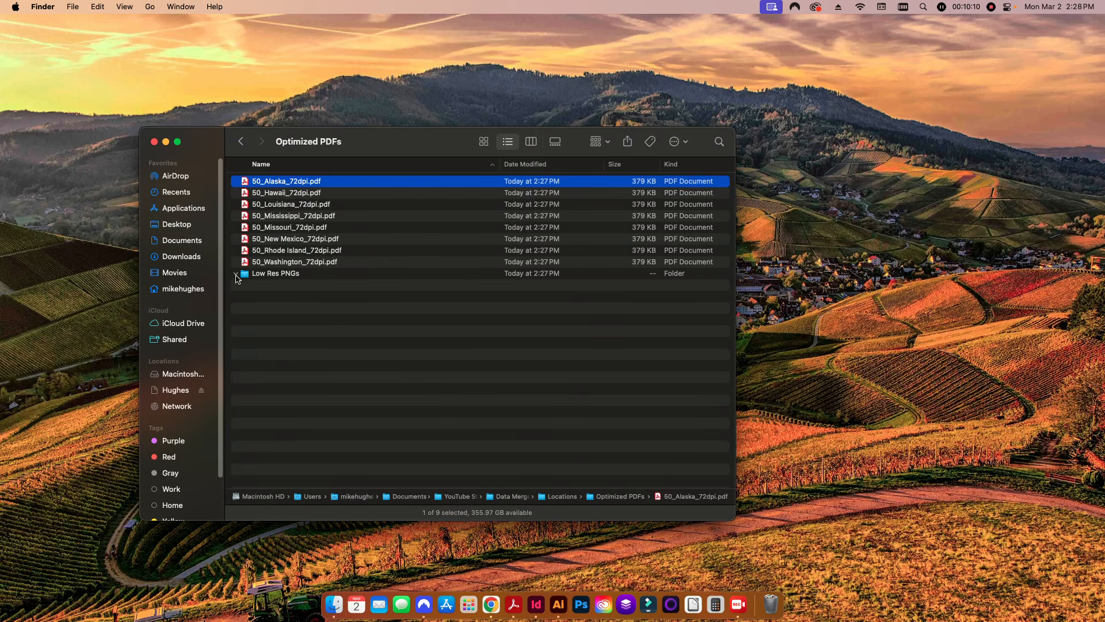
Expand the Low Res PNGs folder and check the file sizes of the two exported Alaska pages
left_click(236, 272)
left_click(316, 285)
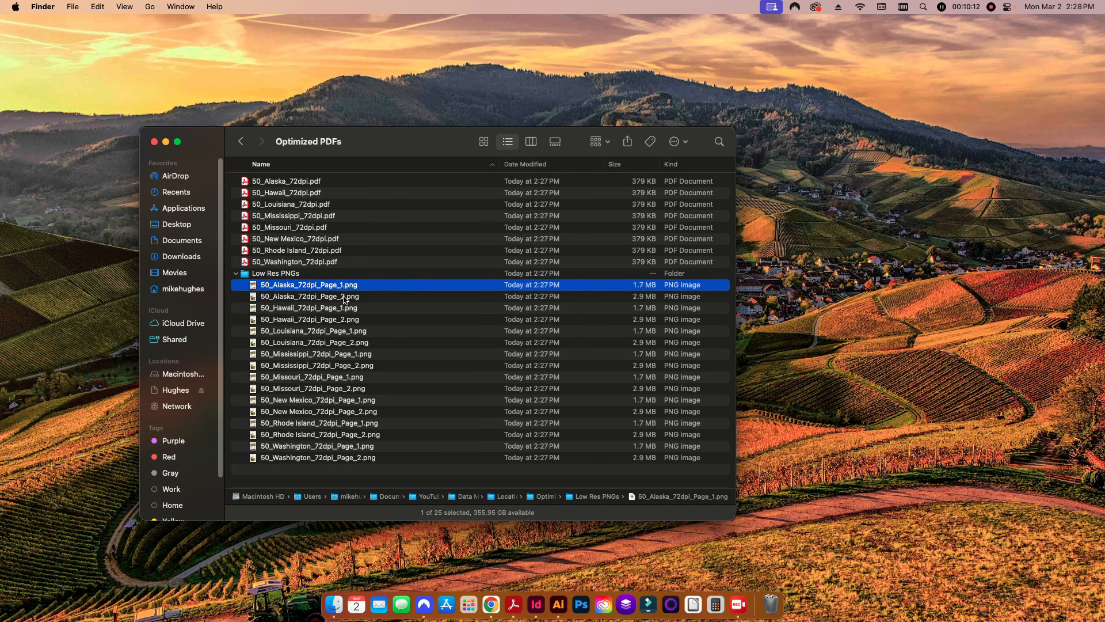
left_click(341, 297)
left_click(645, 287)
Check the file sizes of the two Alaska page images in the High Res PNG folder for comparison
left_click(241, 141)
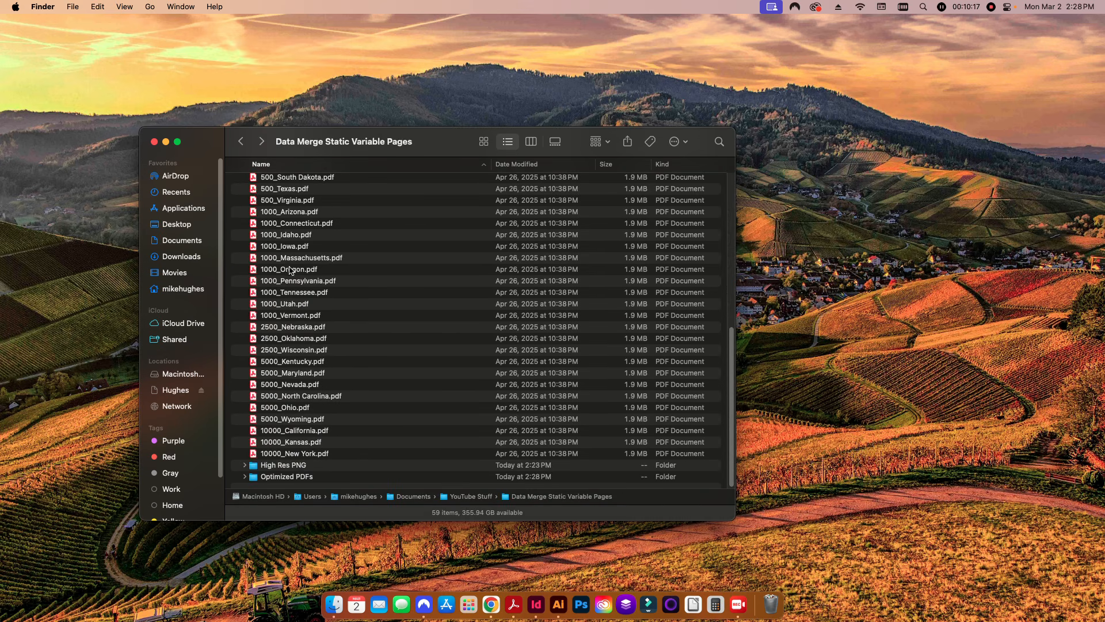
double_click(288, 465)
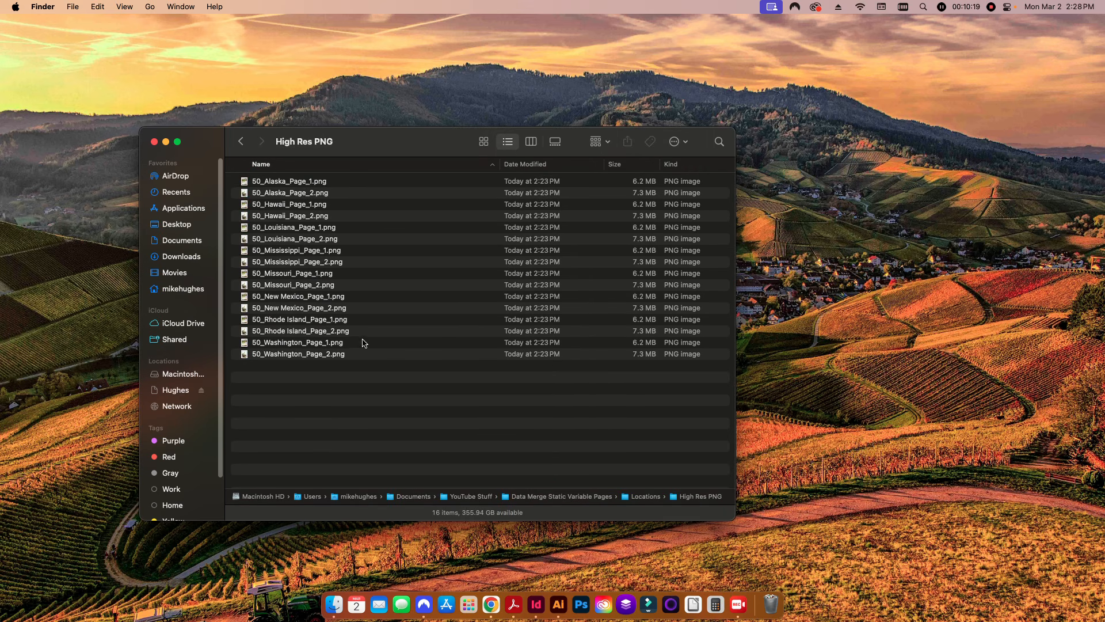
left_click(617, 183)
left_click(627, 193, "shift")
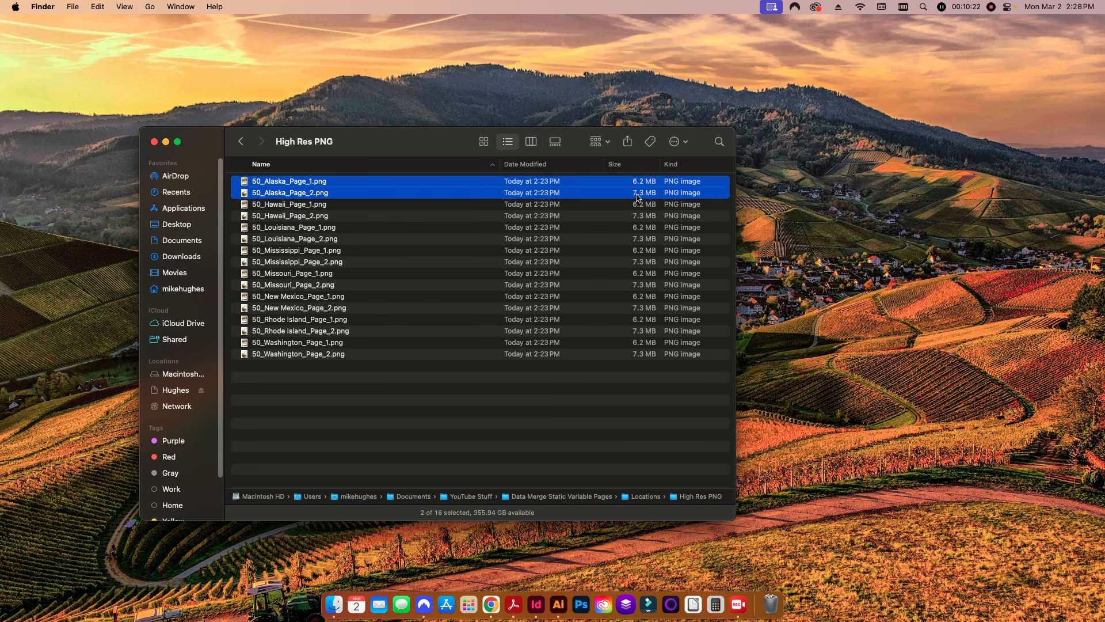
Return to the Optimized PDFs folder and compare the sizes of the two 72 dpi Alaska page PNGs
left_click(240, 141)
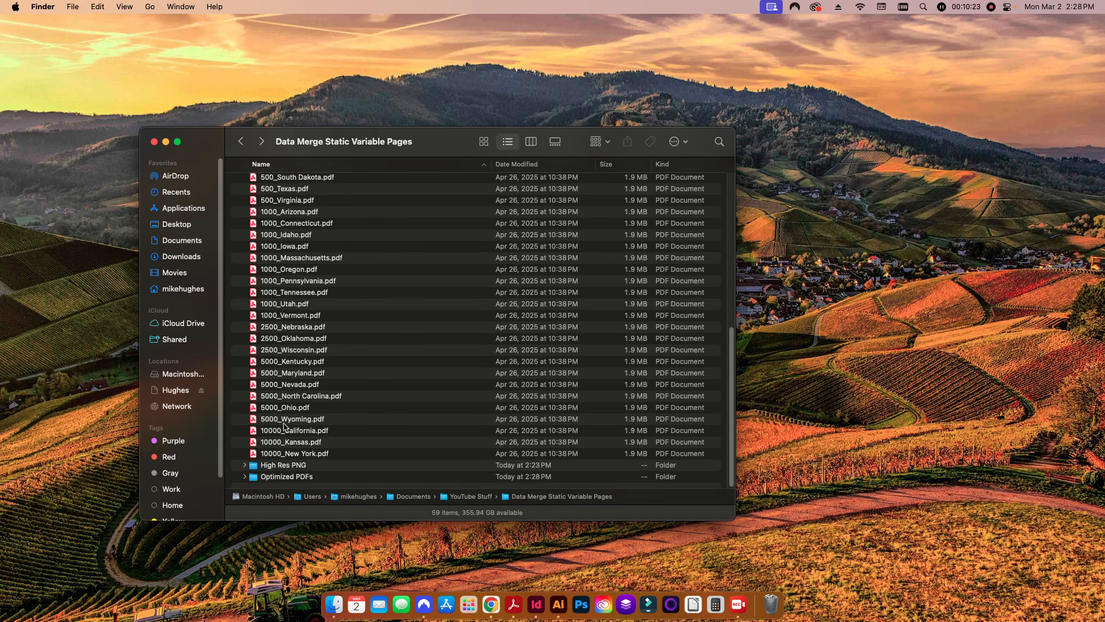
double_click(275, 476)
left_click(650, 285)
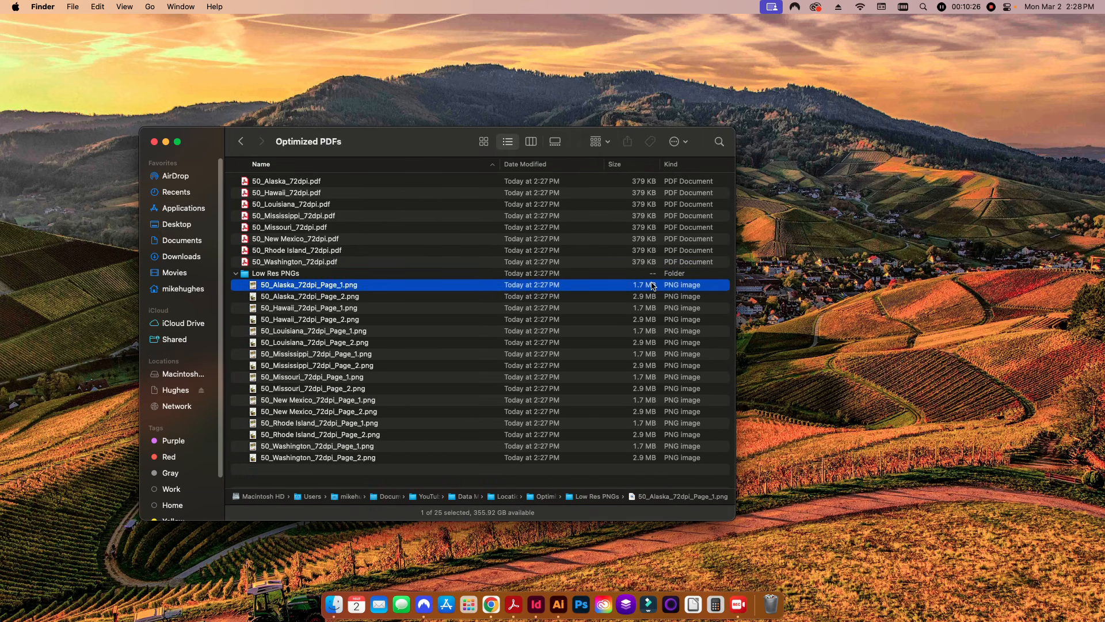
left_click(633, 296, "shift")
View 50_Alaska_72dpi_Page_1.png in Preview to inspect its image quality, then close it
left_click(469, 476)
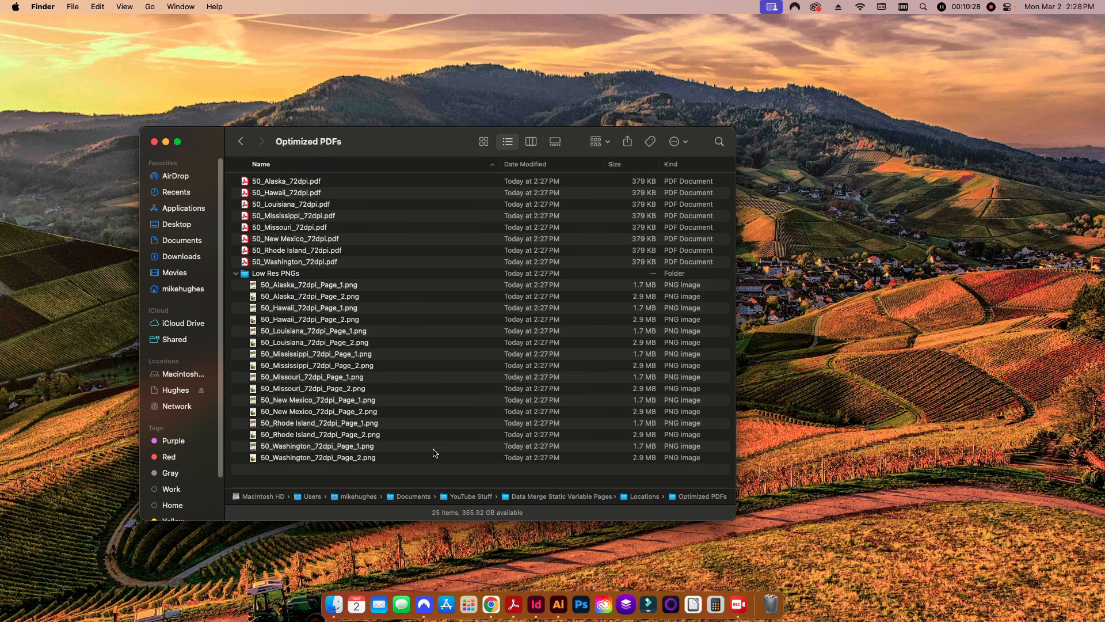
double_click(357, 285)
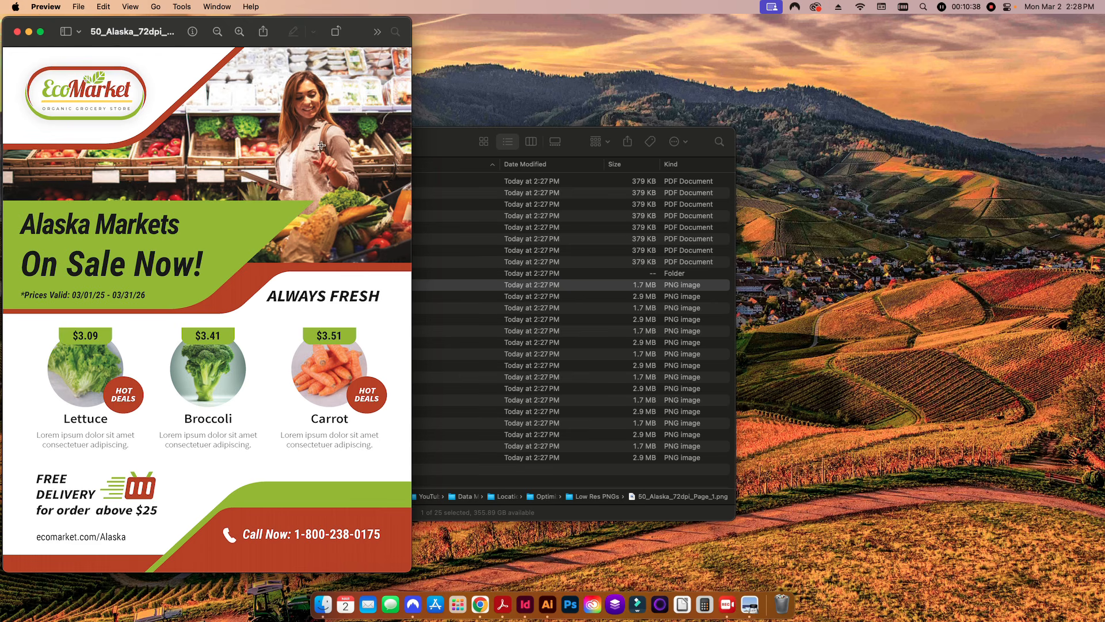
left_click(17, 32)
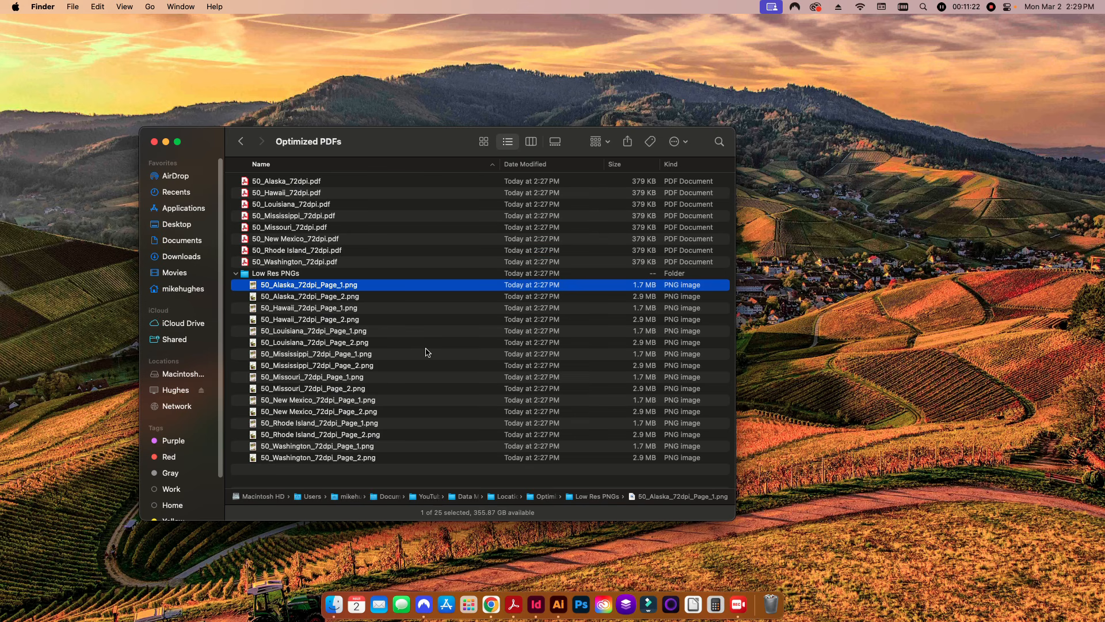
Review the Data Merge Static Variable Pages folder, including the High Res PNG output and the source flyer PDFs in Locations
left_click(241, 142)
double_click(290, 465)
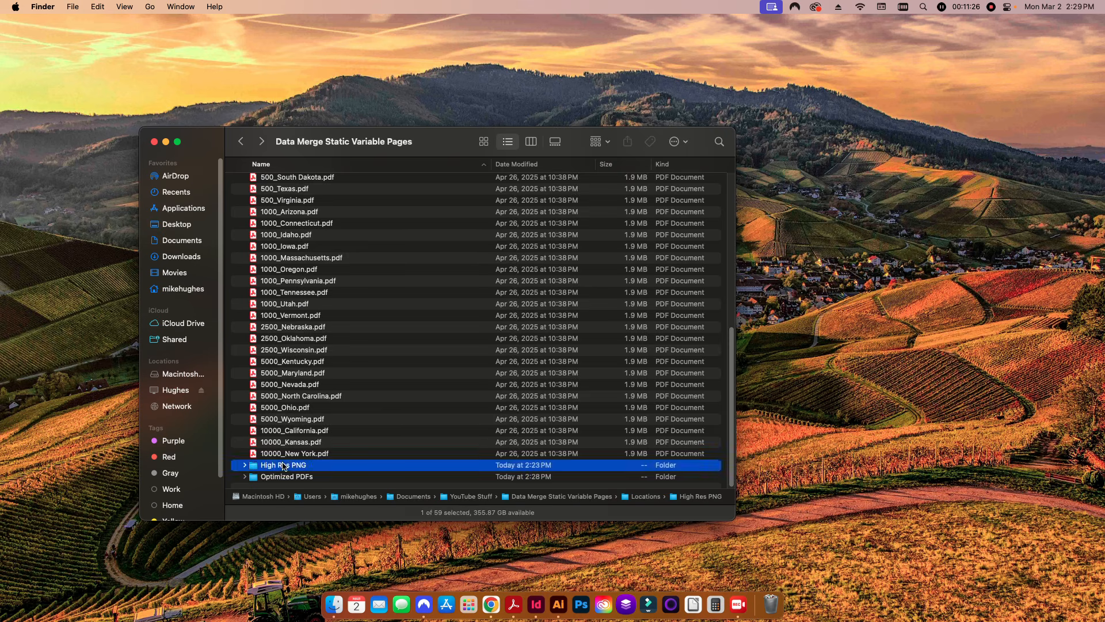
left_click(241, 142)
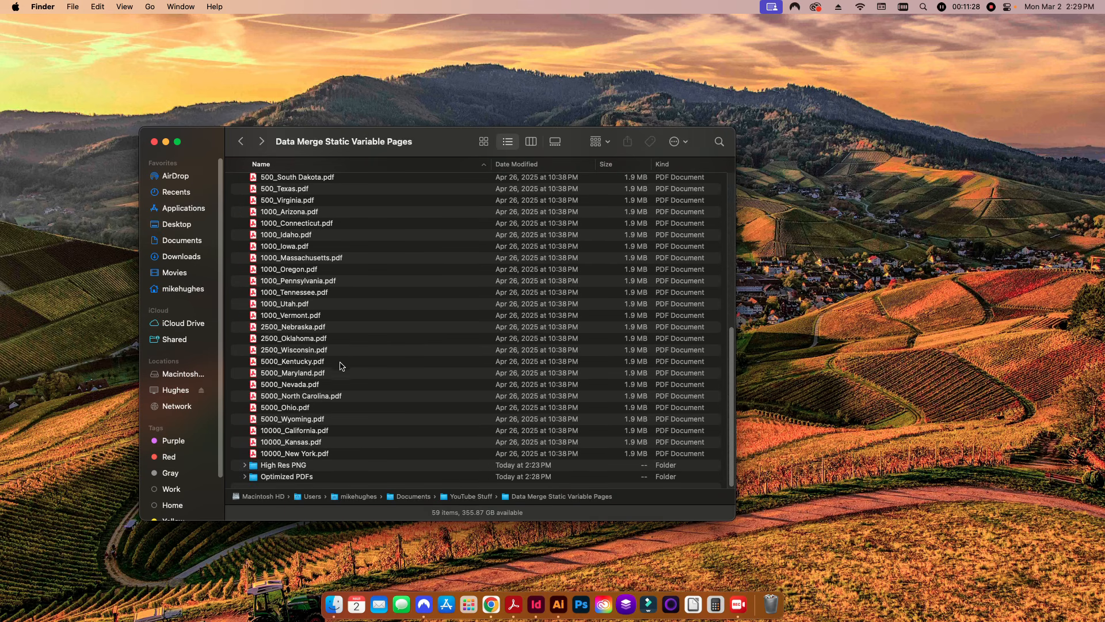
scroll(343, 361, "down", 5)
scroll(342, 361, "up", 5)
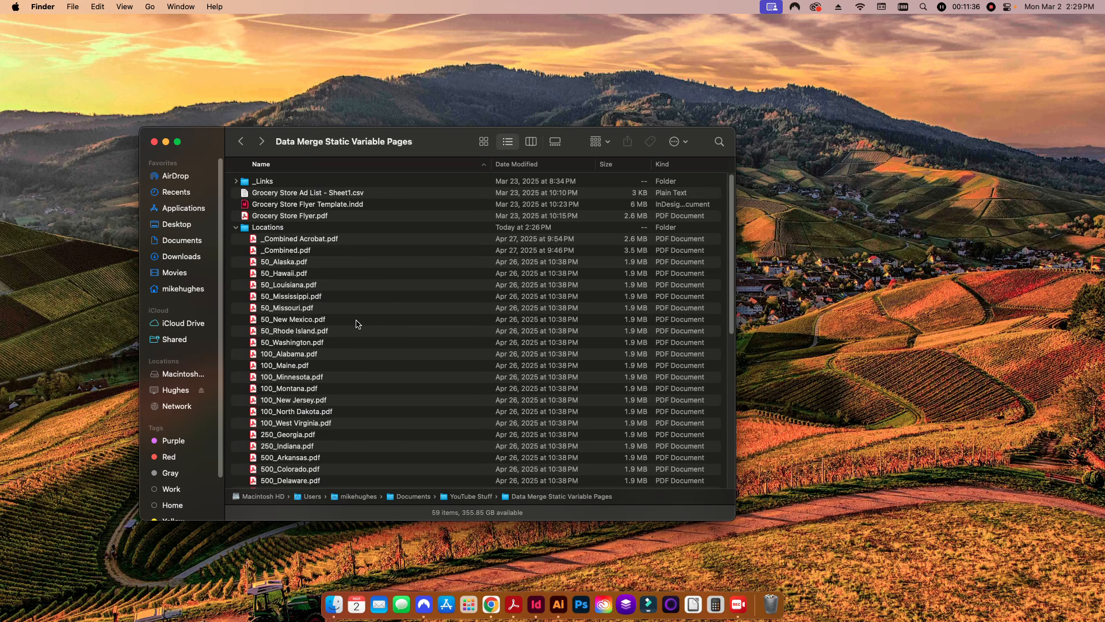
scroll(357, 324, "down", 5)
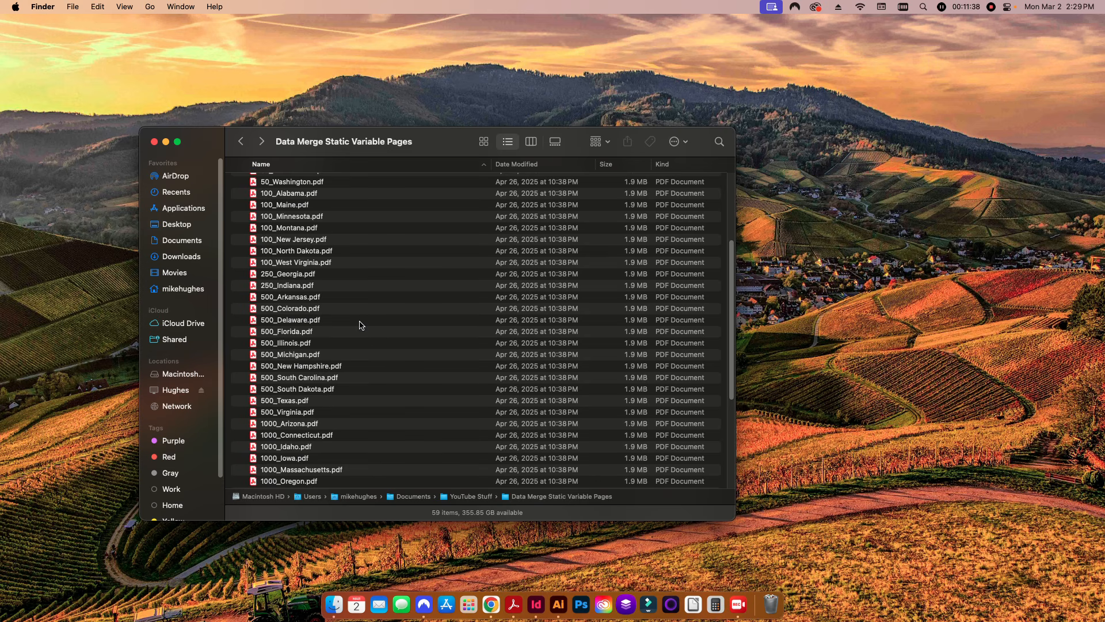